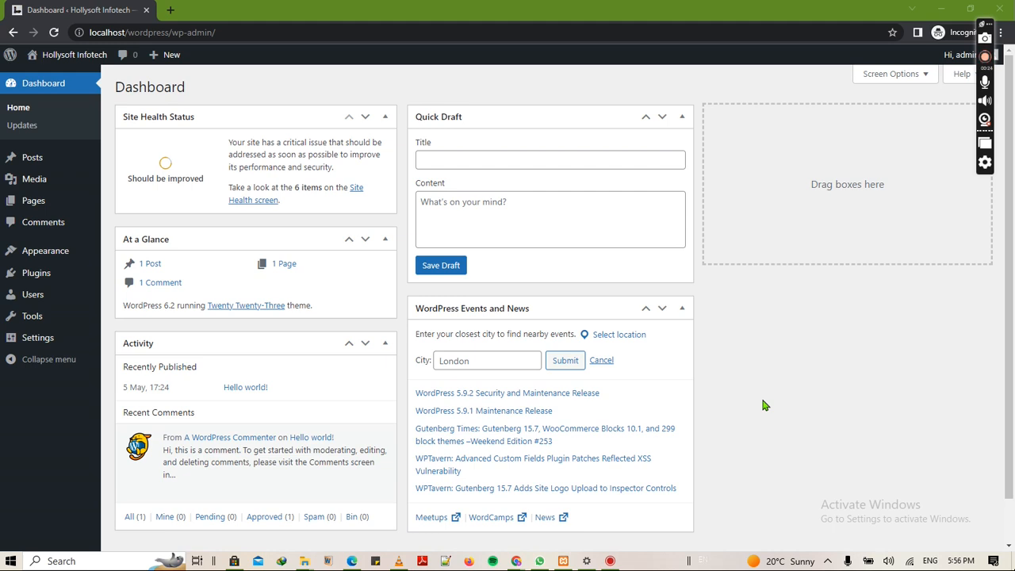
# - Look over the live site's front page
pyautogui.click(44, 80)
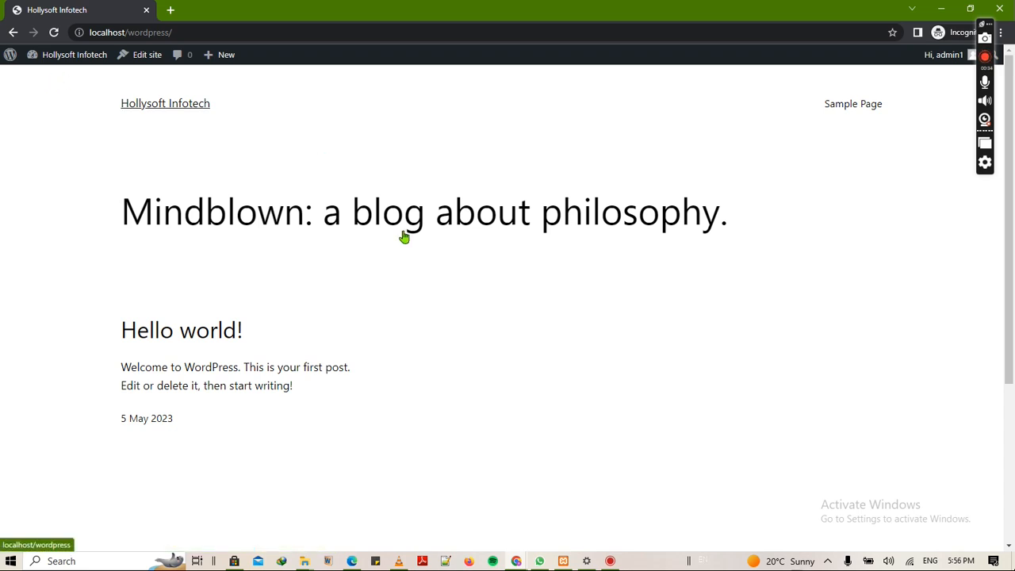
pyautogui.scroll(-3, 465, 367)
pyautogui.scroll(3, 465, 367)
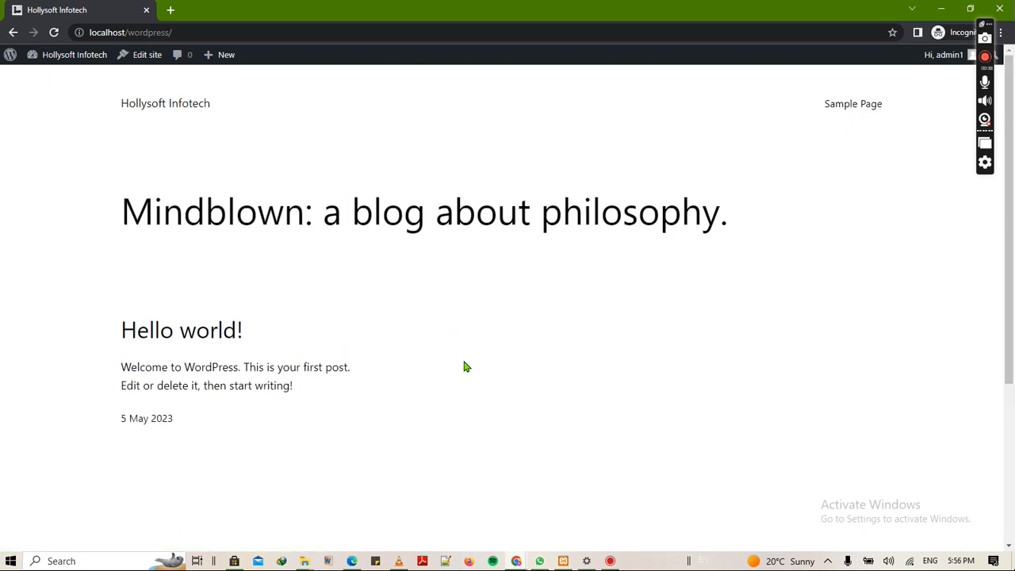
pyautogui.scroll(-3, 464, 367)
pyautogui.scroll(3, 465, 368)
pyautogui.scroll(-2, 465, 367)
pyautogui.scroll(2, 372, 267)
pyautogui.scroll(-2, 580, 267)
pyautogui.scroll(2, 579, 268)
pyautogui.scroll(-2, 579, 269)
pyautogui.scroll(2, 550, 229)
# - Return to the admin dashboard and bring up the All Pages list
pyautogui.moveTo(54, 63)
pyautogui.click(50, 83)
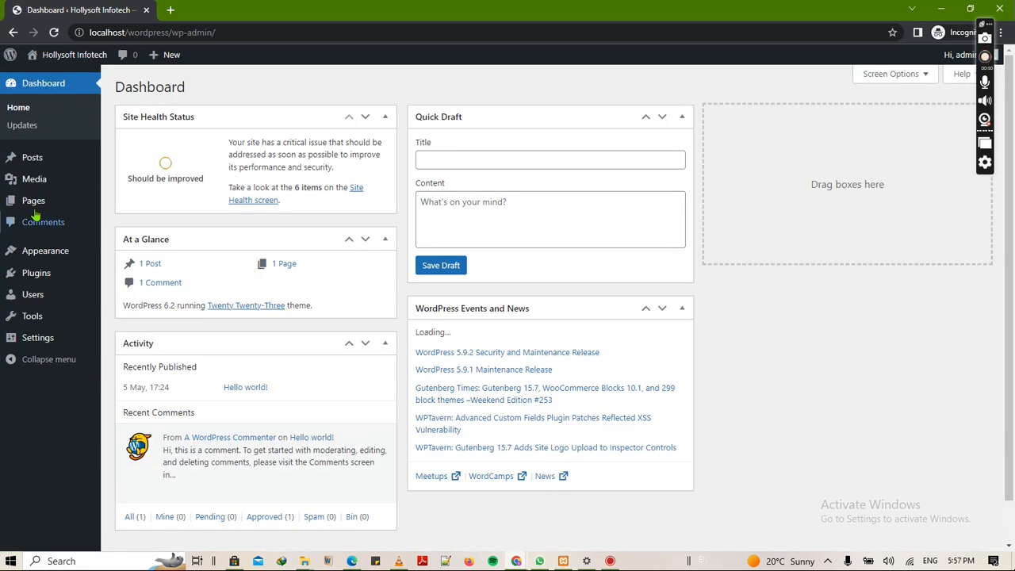
pyautogui.click(33, 203)
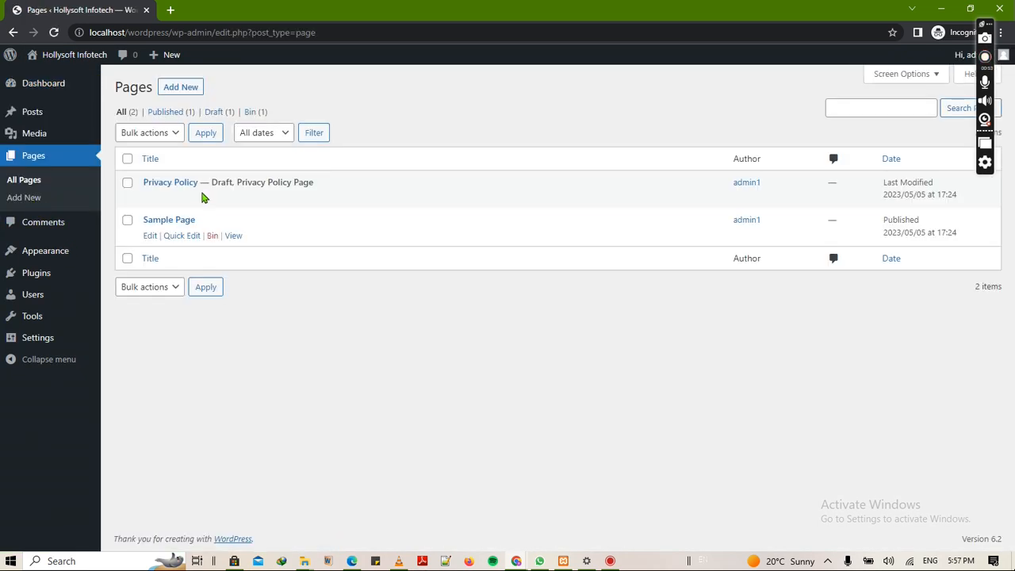
# - Preview the draft Privacy Policy page, then return to the pages list
pyautogui.moveTo(223, 184)
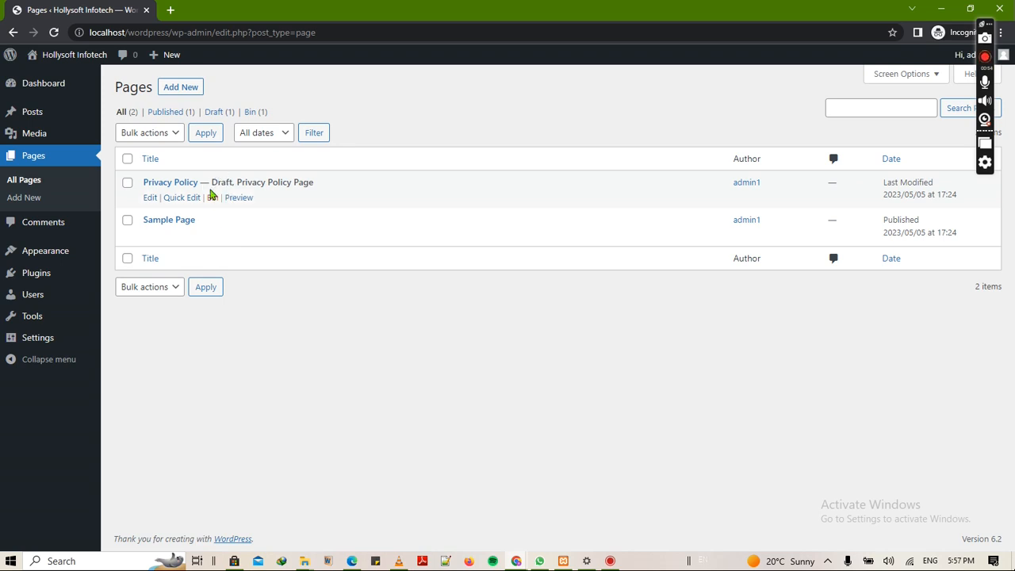
pyautogui.click(238, 198)
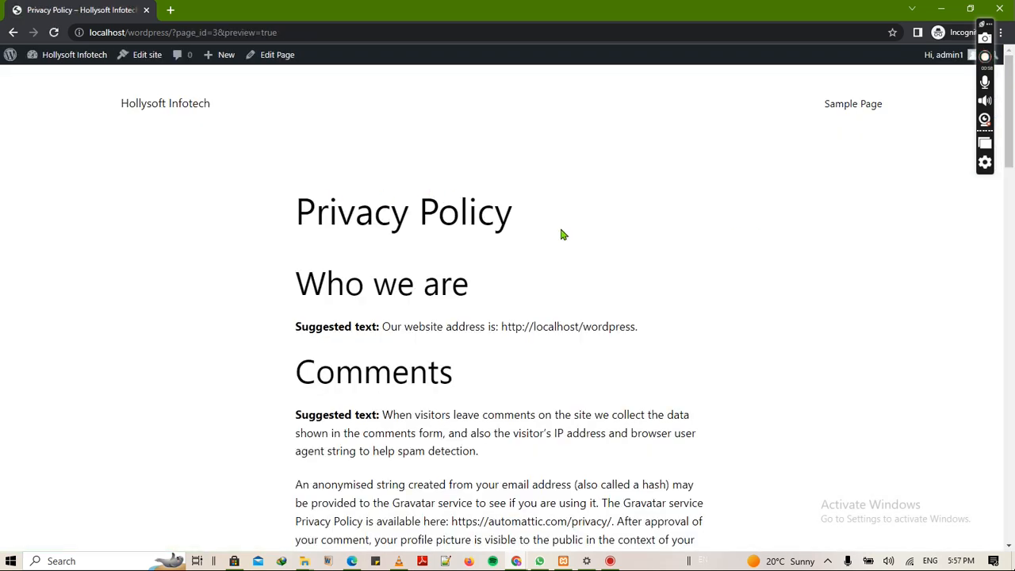
pyautogui.scroll(-15, 580, 281)
pyautogui.scroll(15, 580, 281)
pyautogui.click(12, 32)
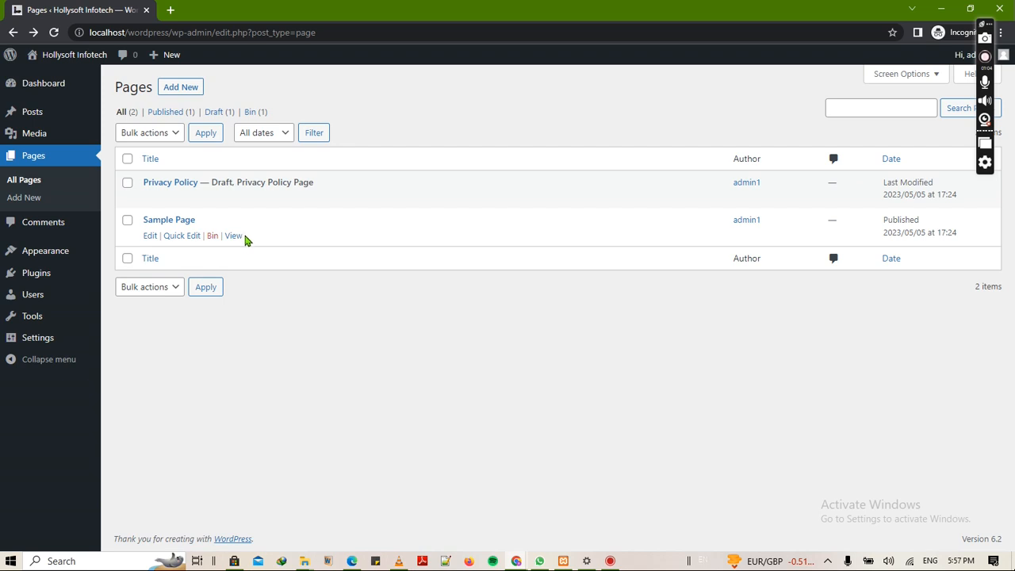
# - View the published Sample Page, then return to the pages list
pyautogui.click(234, 237)
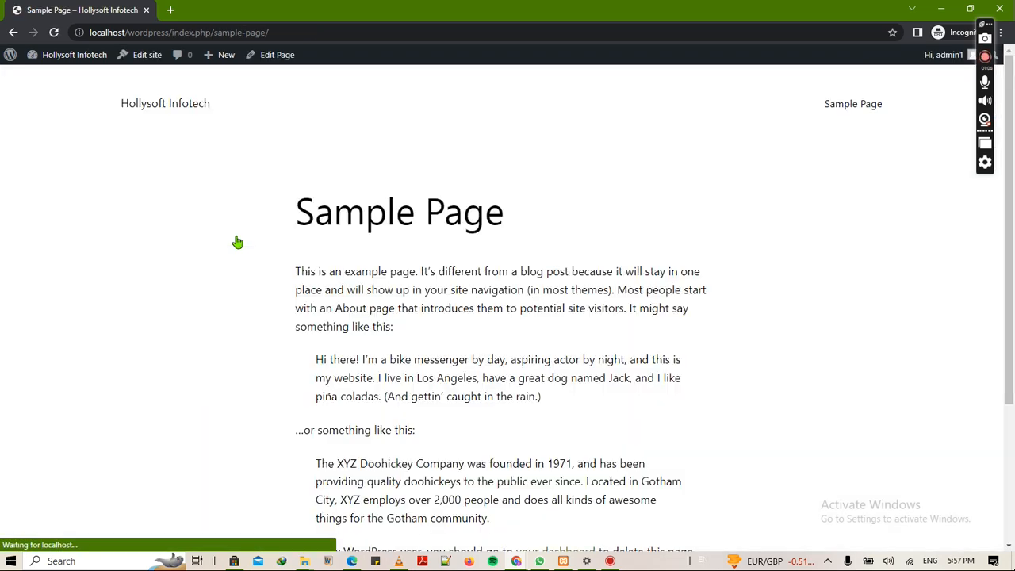
pyautogui.scroll(-2, 453, 288)
pyautogui.scroll(2, 453, 288)
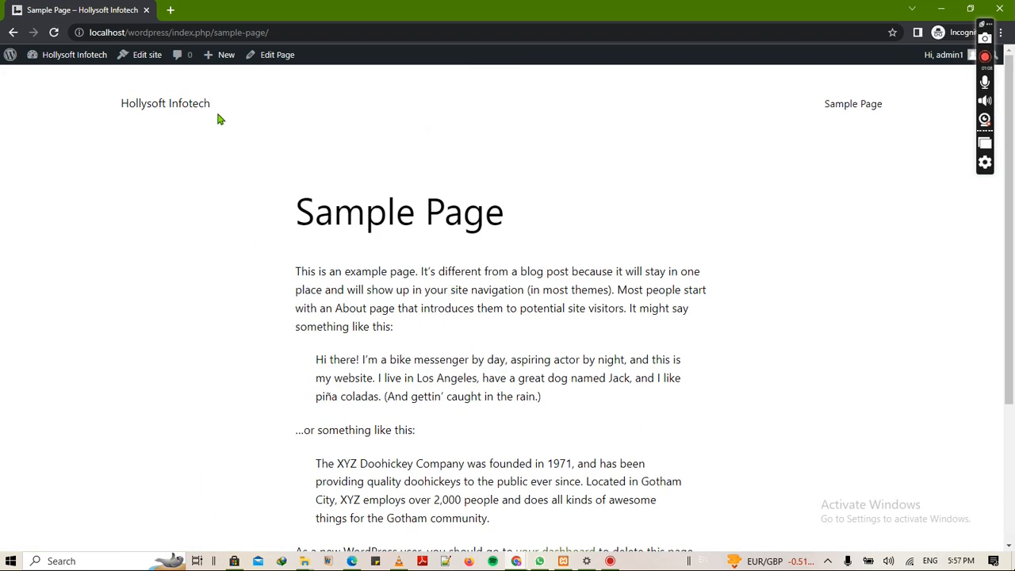
pyautogui.click(13, 32)
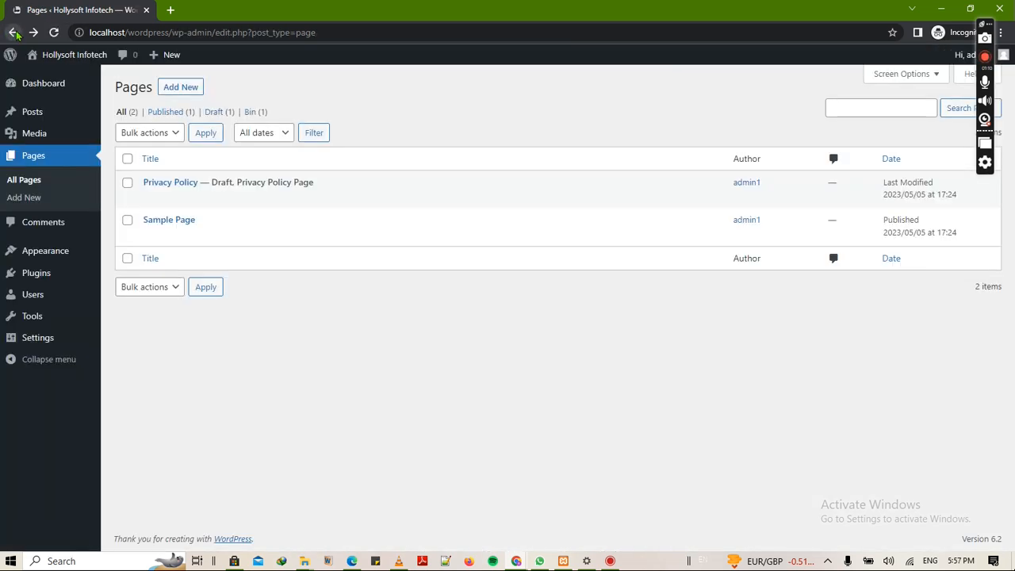
# - Create a new page titled 'Home' and preview it in a new tab before returning to the editor
pyautogui.click(184, 89)
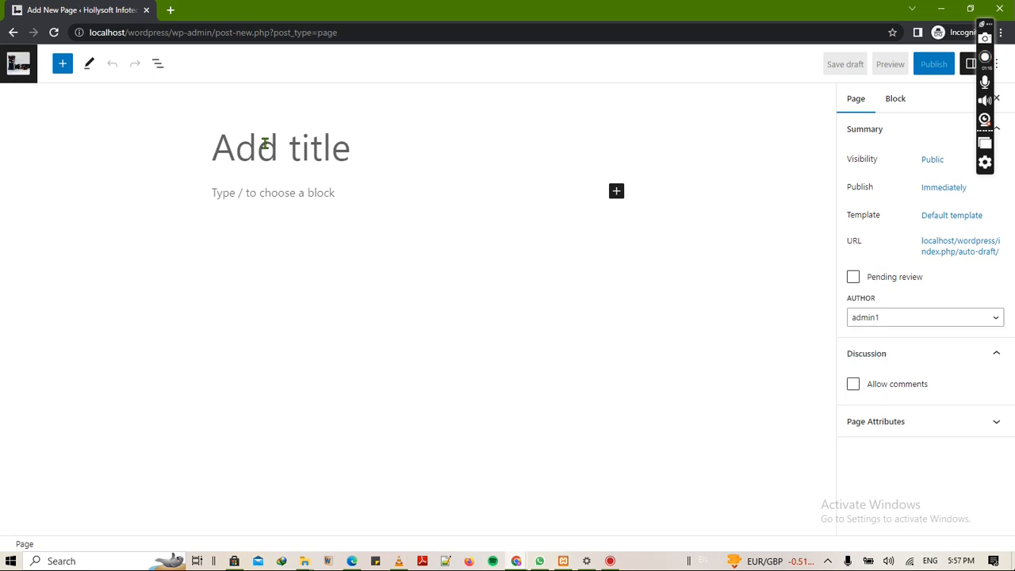
pyautogui.write('Home')
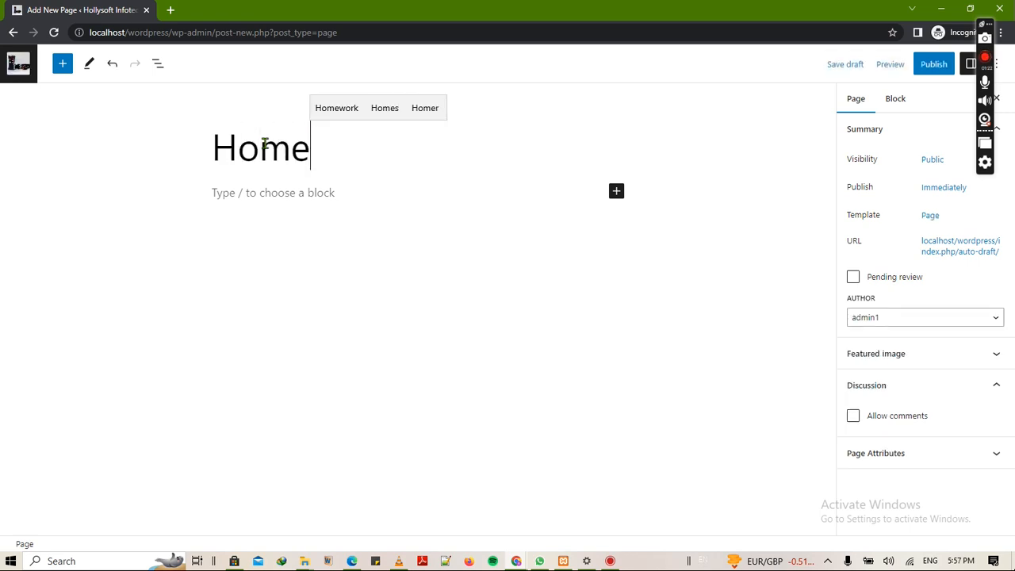
pyautogui.click(890, 65)
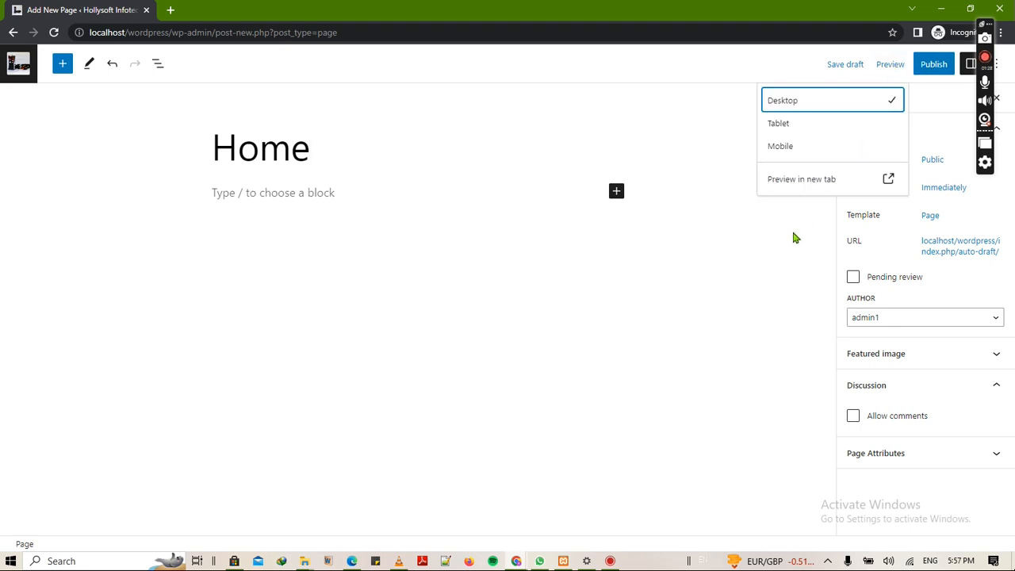
pyautogui.click(803, 178)
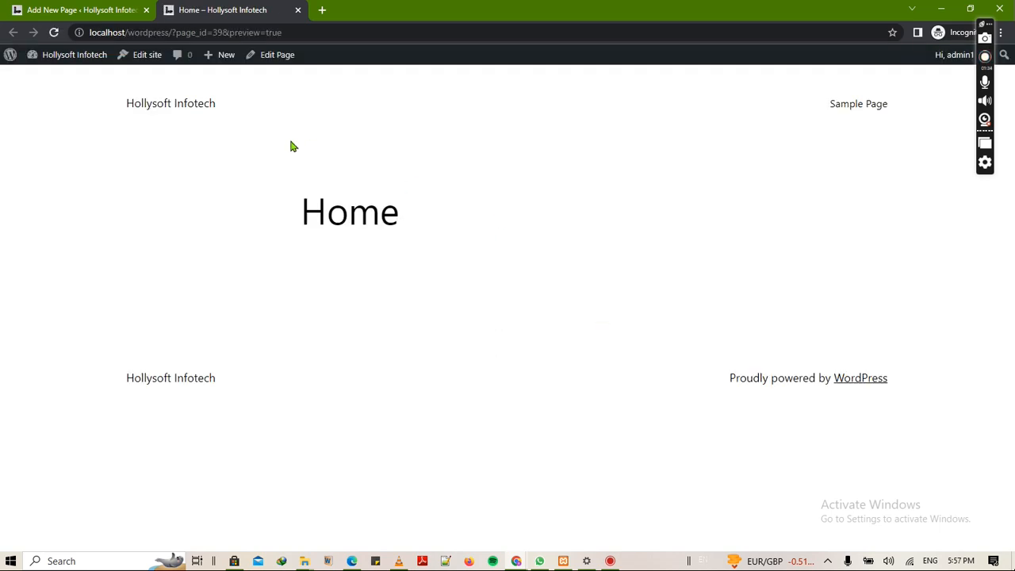
pyautogui.click(84, 8)
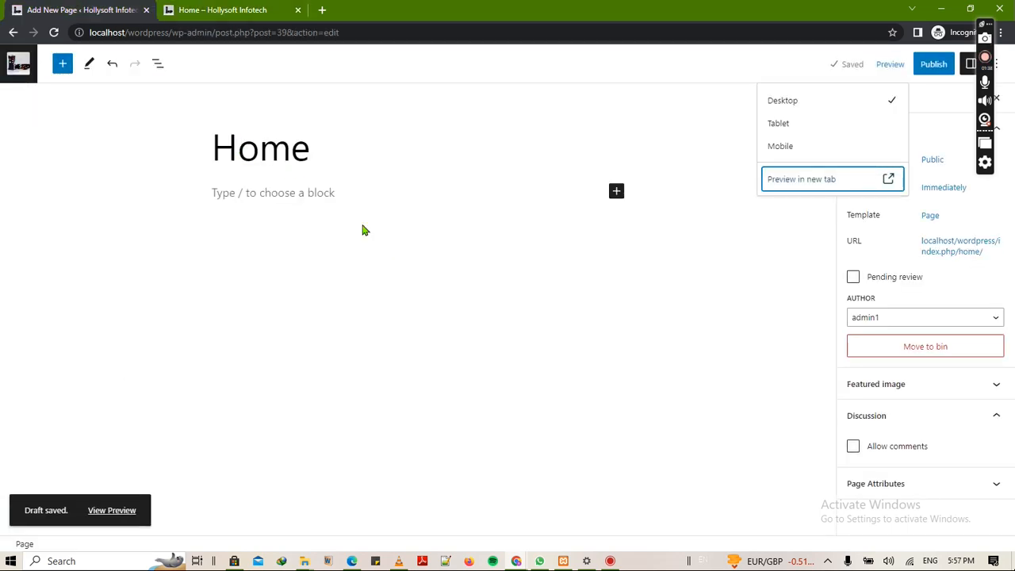
# - Dismiss the Preview dropdown by clicking the empty Home page canvas
pyautogui.click(530, 263)
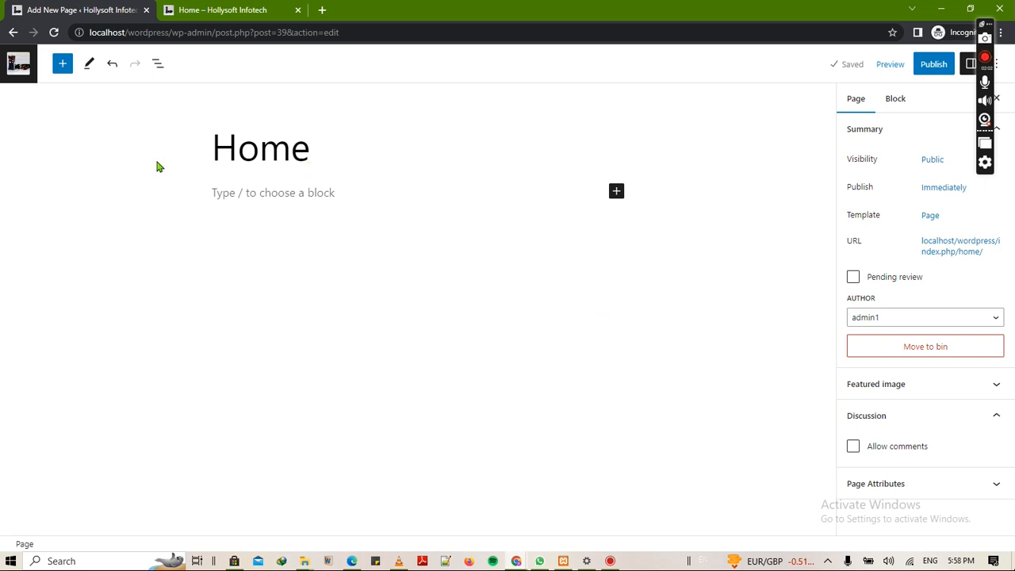
# - Insert the Banners pattern 'Media and text in a full height container' into the Home page
pyautogui.click(63, 67)
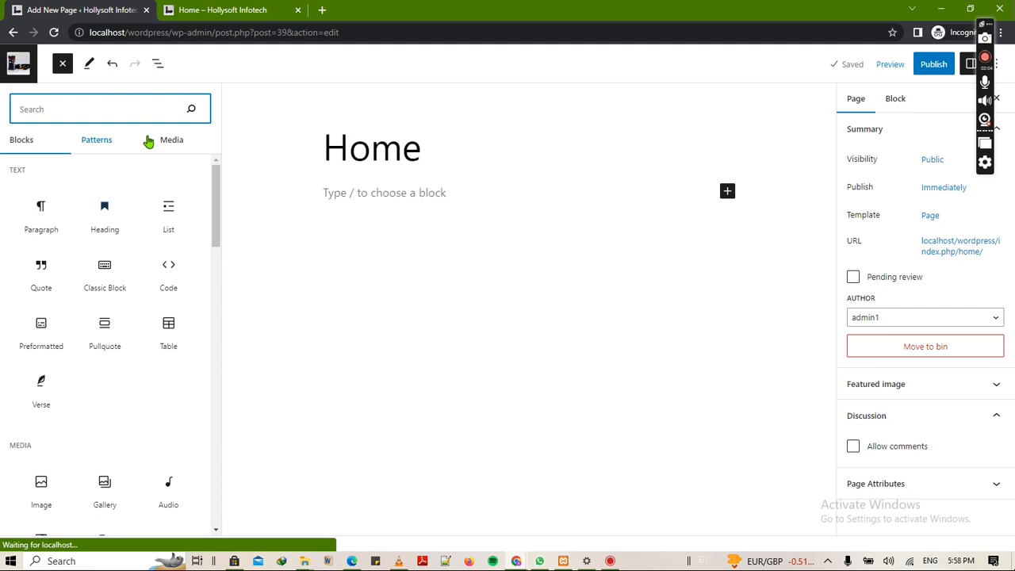
pyautogui.click(101, 146)
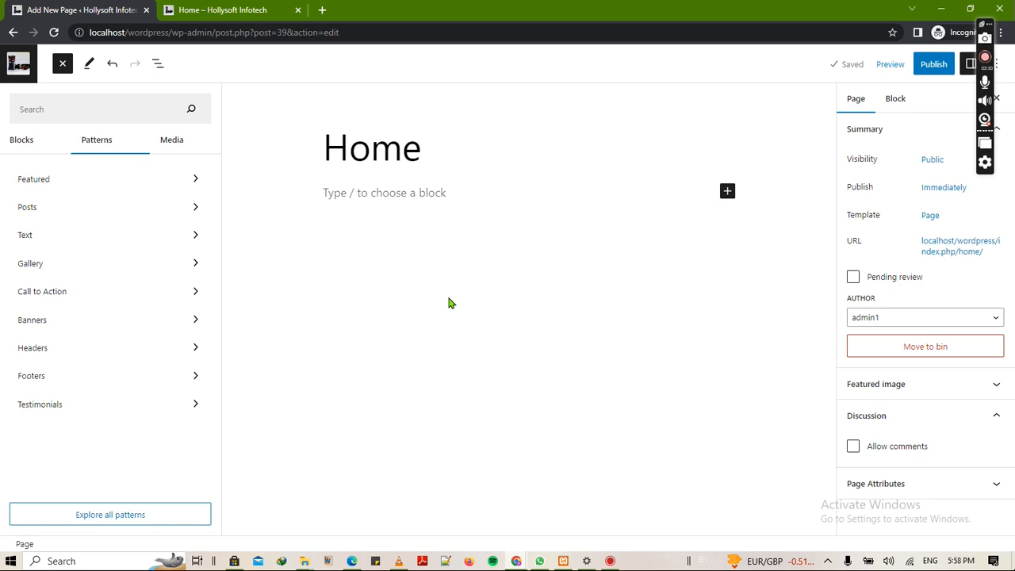
pyautogui.click(74, 325)
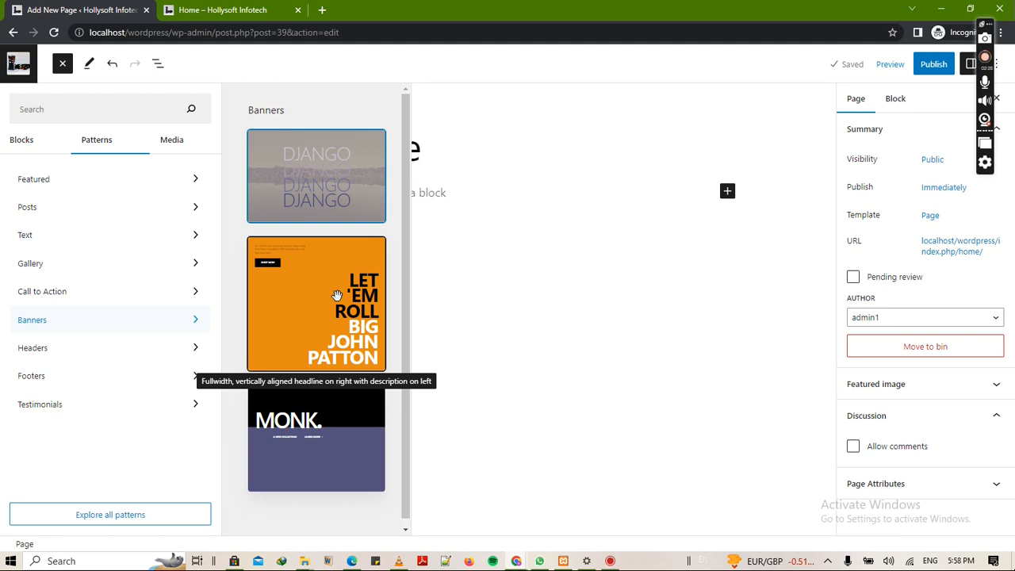
pyautogui.scroll(-5, 413, 283)
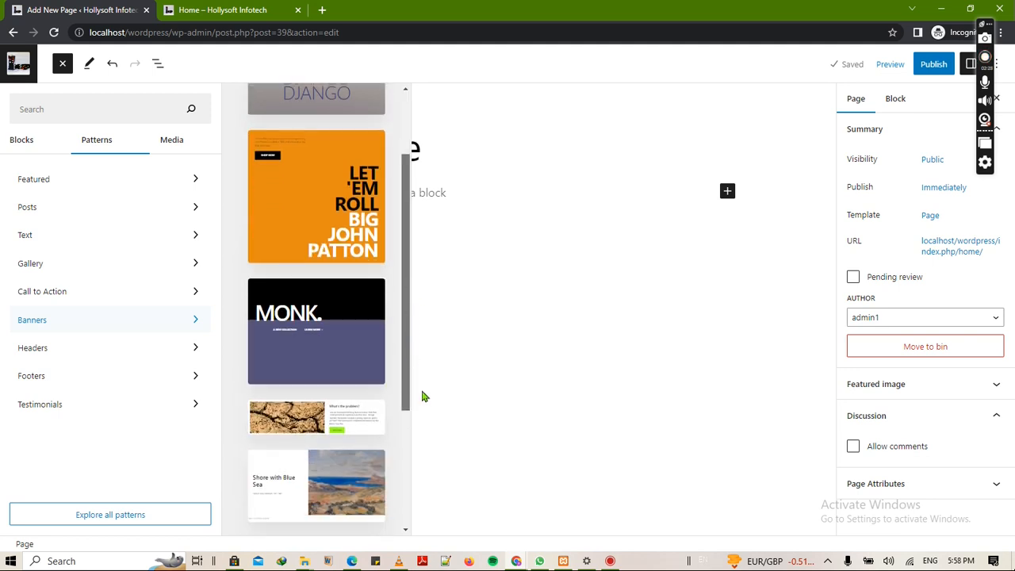
pyautogui.scroll(-1, 403, 468)
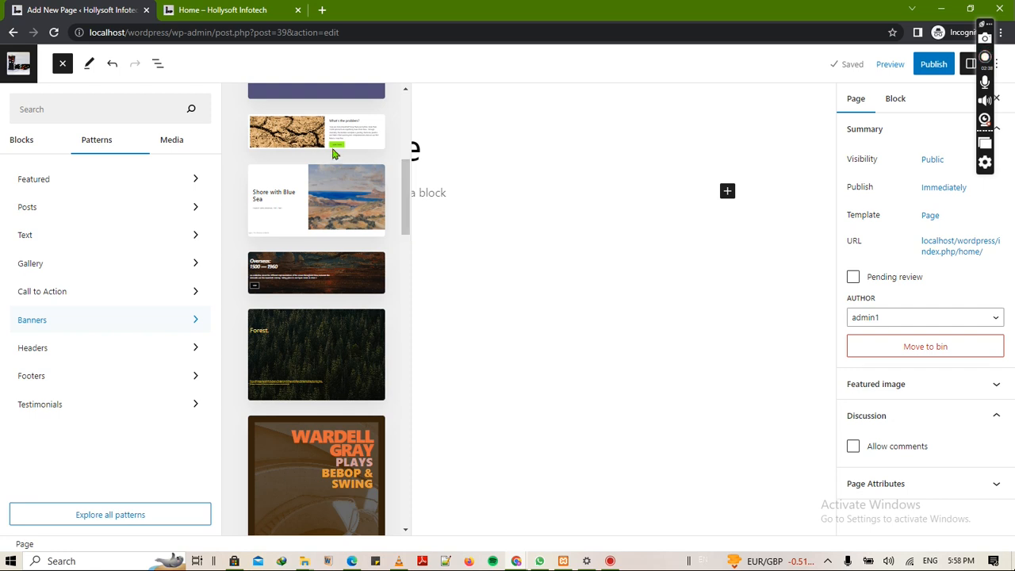
pyautogui.click(319, 128)
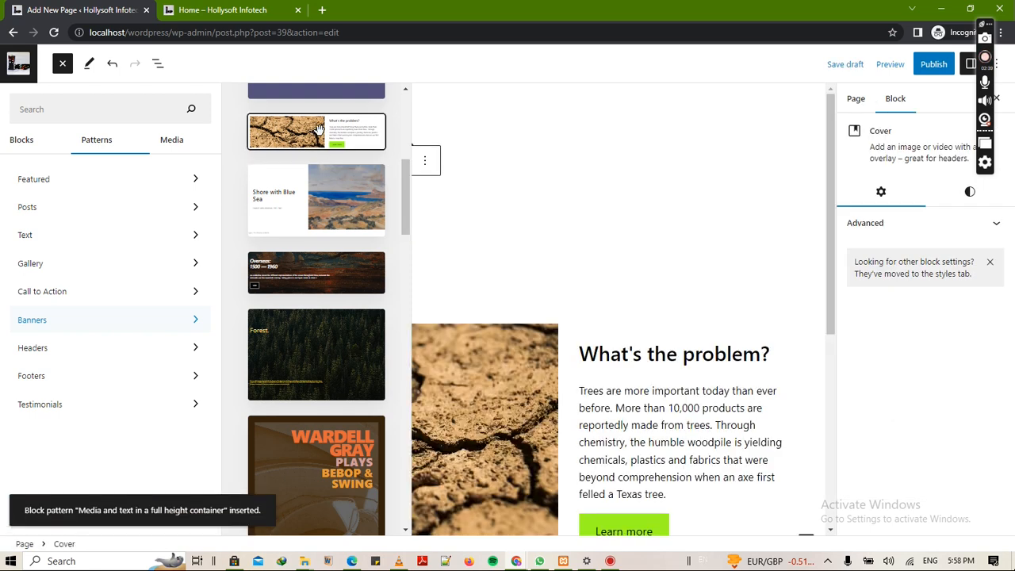
# - Shorten the Cover banner from full screen height to about 330 px
pyautogui.click(560, 254)
pyautogui.scroll(-5, 365, 392)
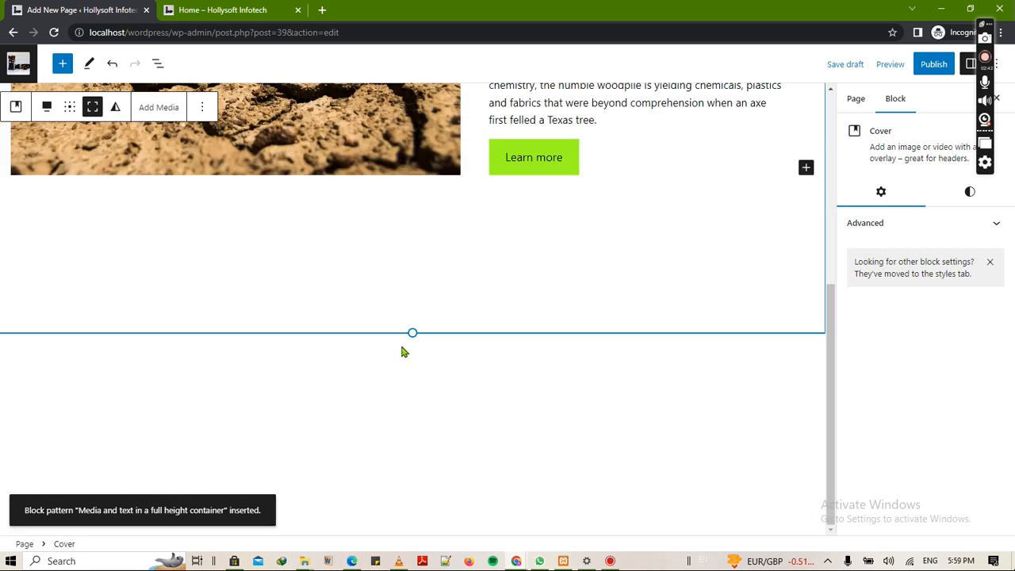
pyautogui.moveTo(413, 333); pyautogui.dragTo(440, 55)
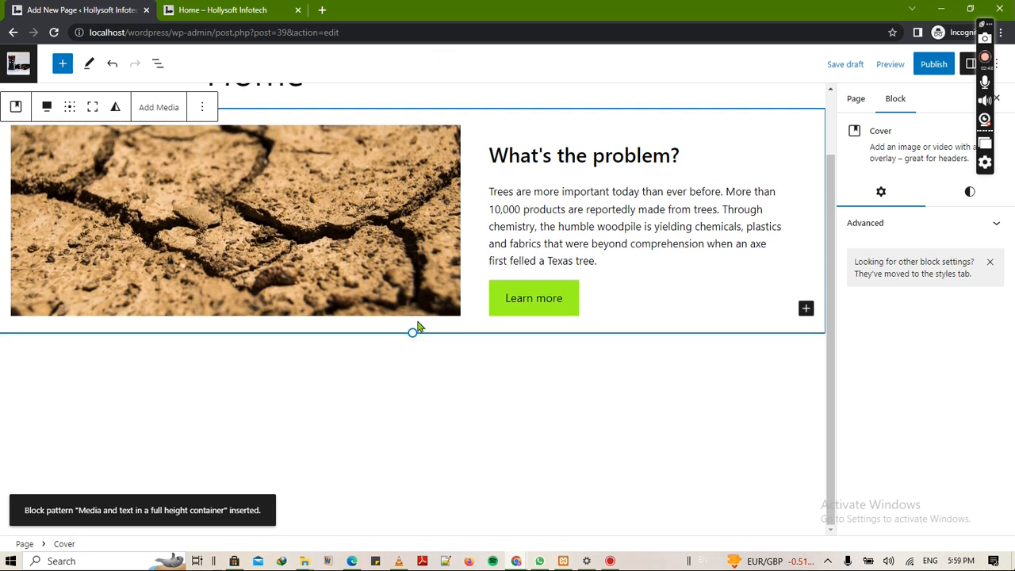
pyautogui.moveTo(414, 330); pyautogui.dragTo(416, 322)
pyautogui.scroll(1, 468, 433)
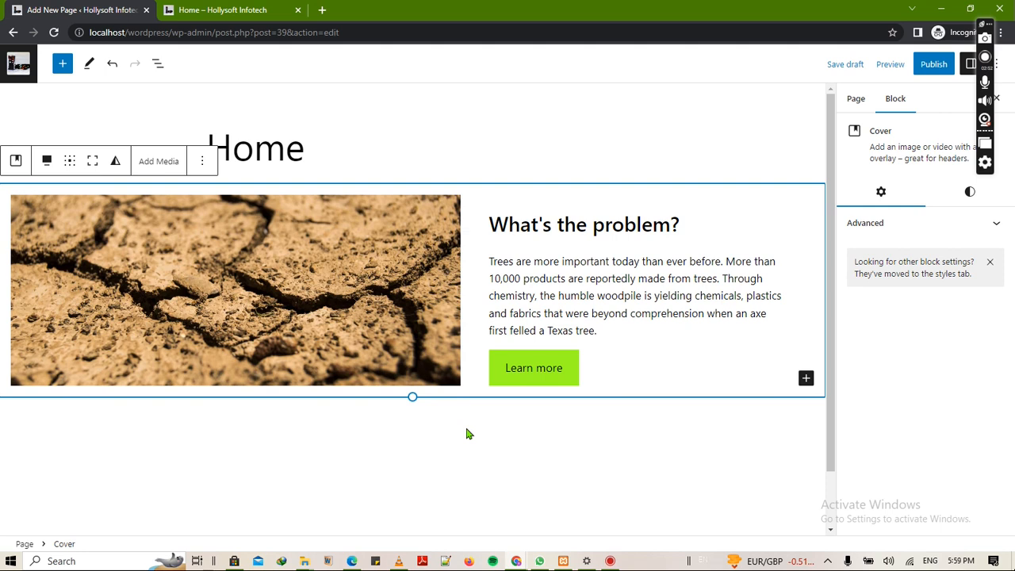
pyautogui.click(426, 280)
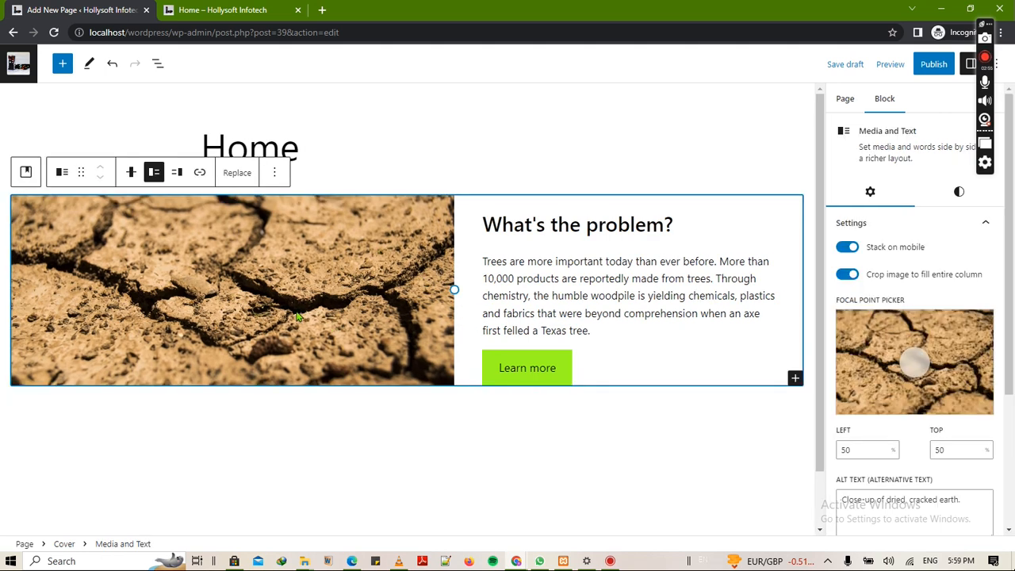
# - Replace the banner image with white-packaged-shirt.jpg from the Media Library
pyautogui.click(243, 178)
pyautogui.click(270, 214)
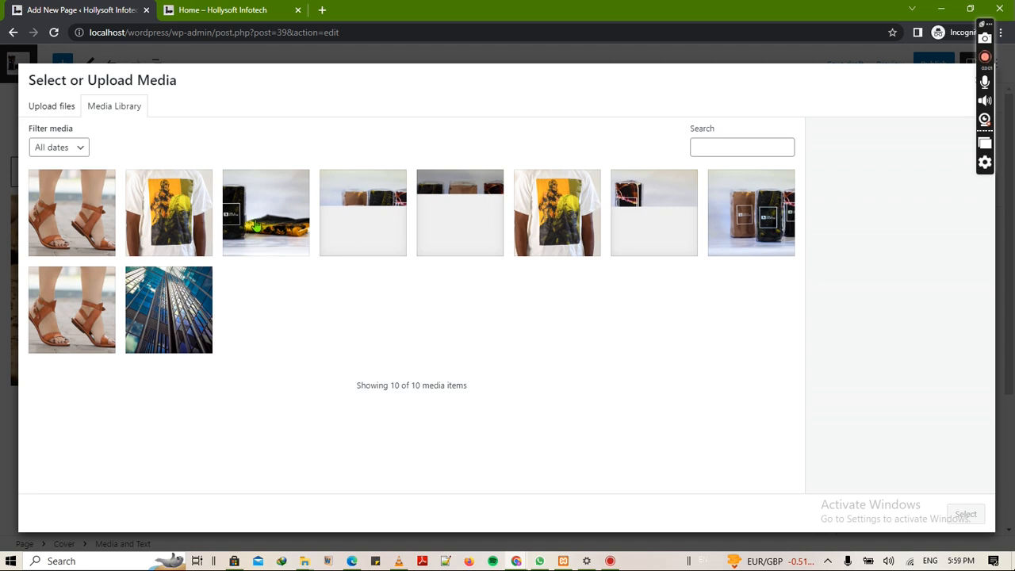
pyautogui.click(273, 226)
pyautogui.click(273, 226)
pyautogui.click(280, 224)
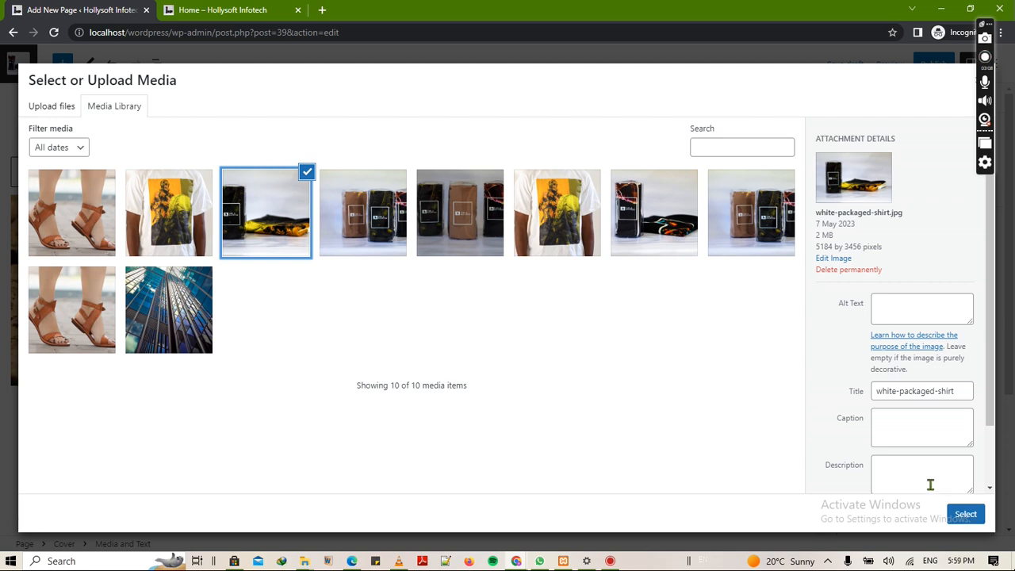
pyautogui.click(965, 514)
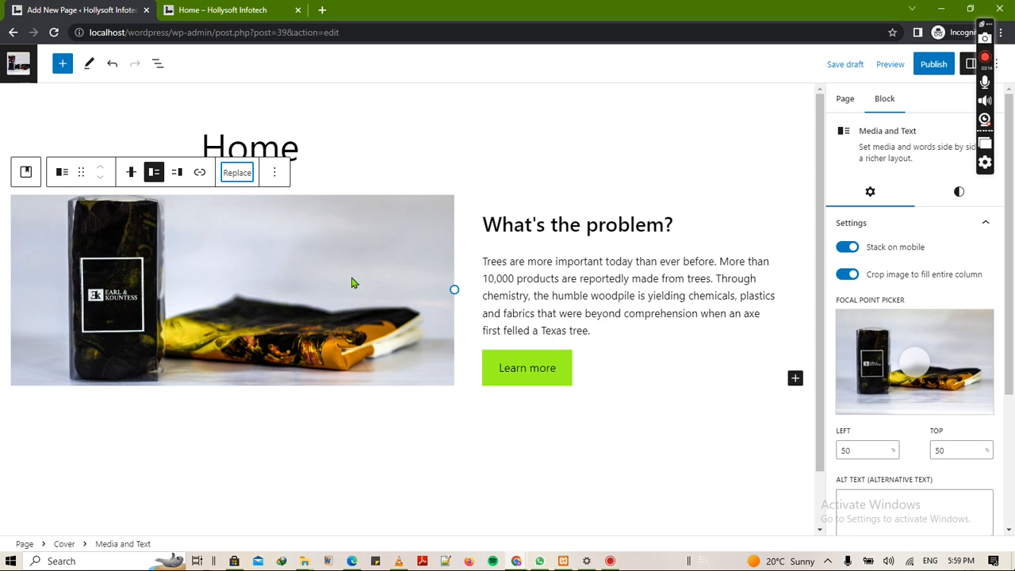
# - Change the banner heading to 'T-Shirt'
pyautogui.tripleClick(627, 225)
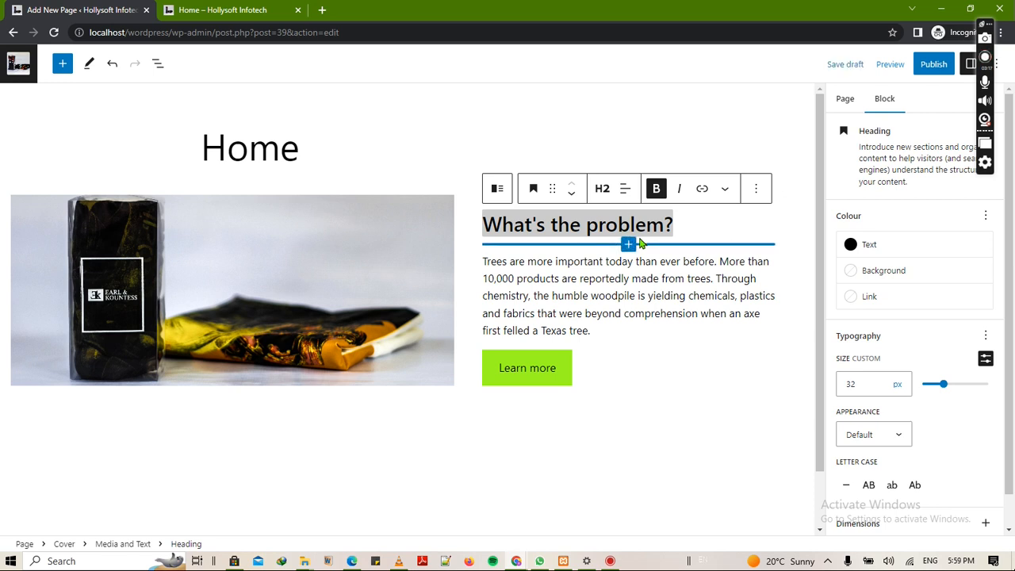
pyautogui.press('BackSpace')
pyautogui.press('BackSpace')
pyautogui.press('BackSpace')
pyautogui.press('BackSpace')
pyautogui.press('BackSpace')
pyautogui.press('BackSpace')
pyautogui.press('BackSpace')
pyautogui.press('BackSpace')
pyautogui.press('BackSpace')
pyautogui.press('BackSpace')
pyautogui.press('BackSpace')
pyautogui.press('BackSpace')
pyautogui.press('BackSpace')
pyautogui.press('BackSpace')
pyautogui.press('BackSpace')
pyautogui.press('BackSpace')
pyautogui.press('BackSpace')
pyautogui.press('BackSpace')
pyautogui.press('BackSpace')
pyautogui.write('T')
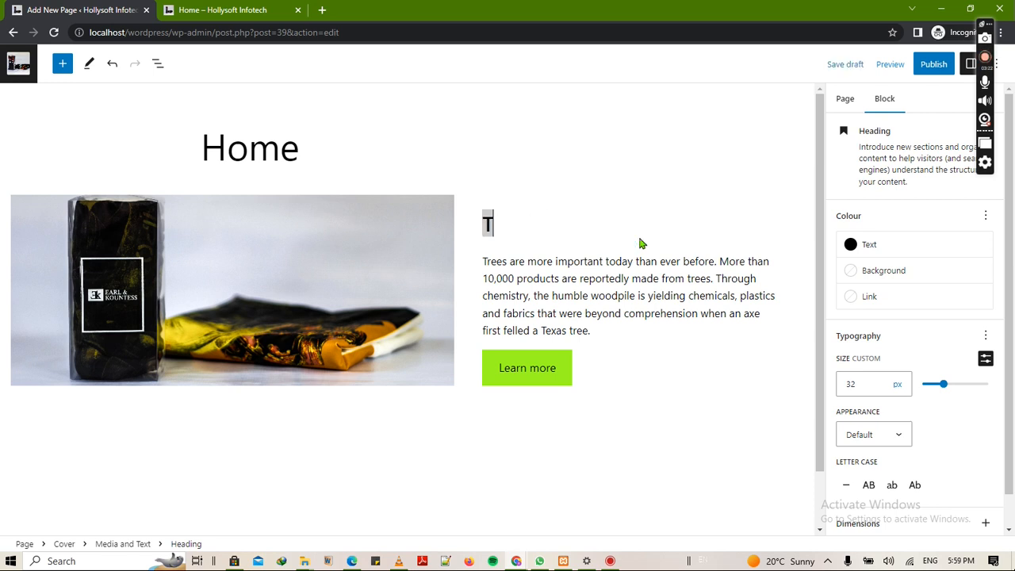
pyautogui.write('-Shirt')
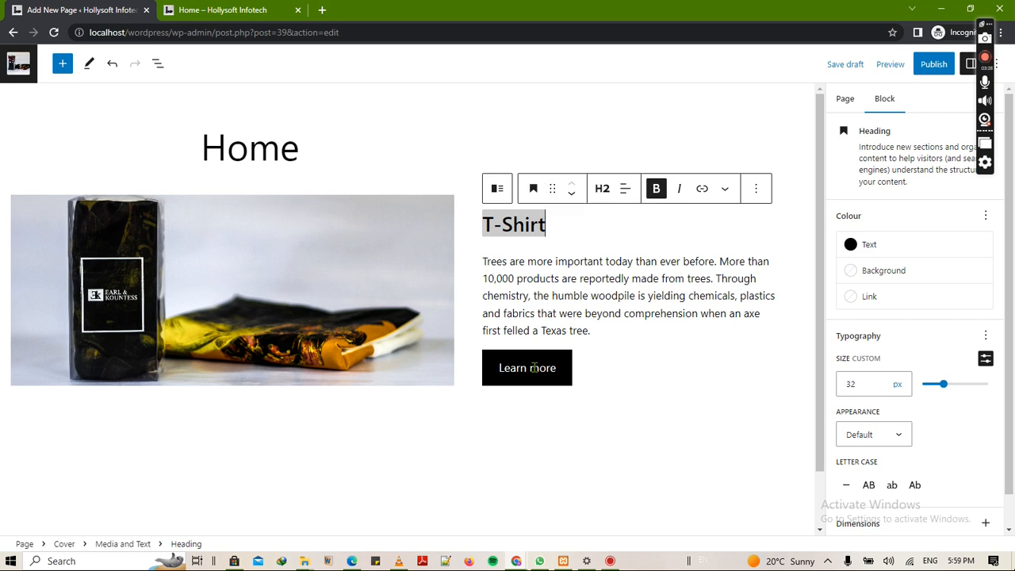
# - Open the Learn more button's link popover, then dismiss it without adding a link
pyautogui.click(534, 367)
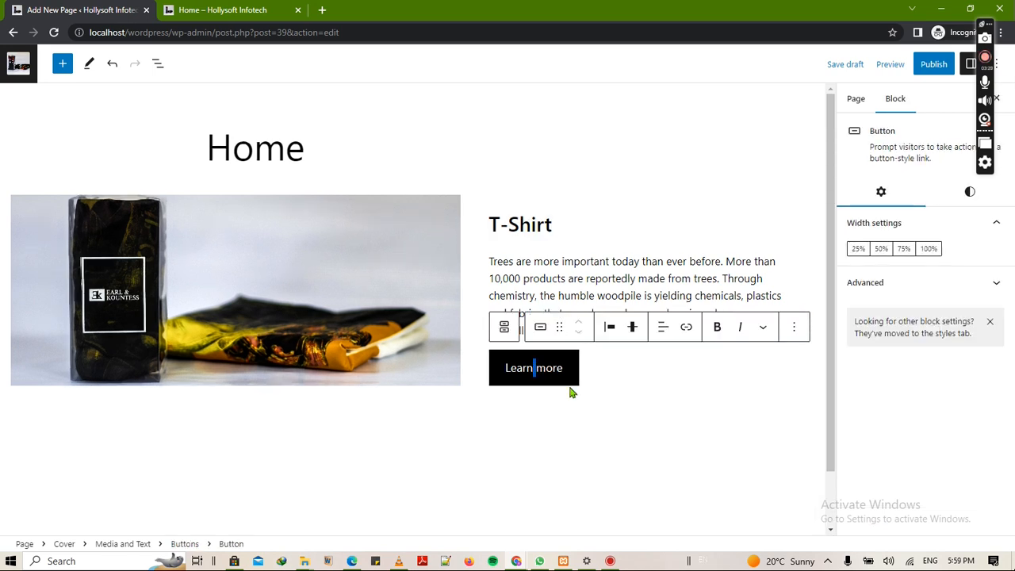
pyautogui.click(687, 330)
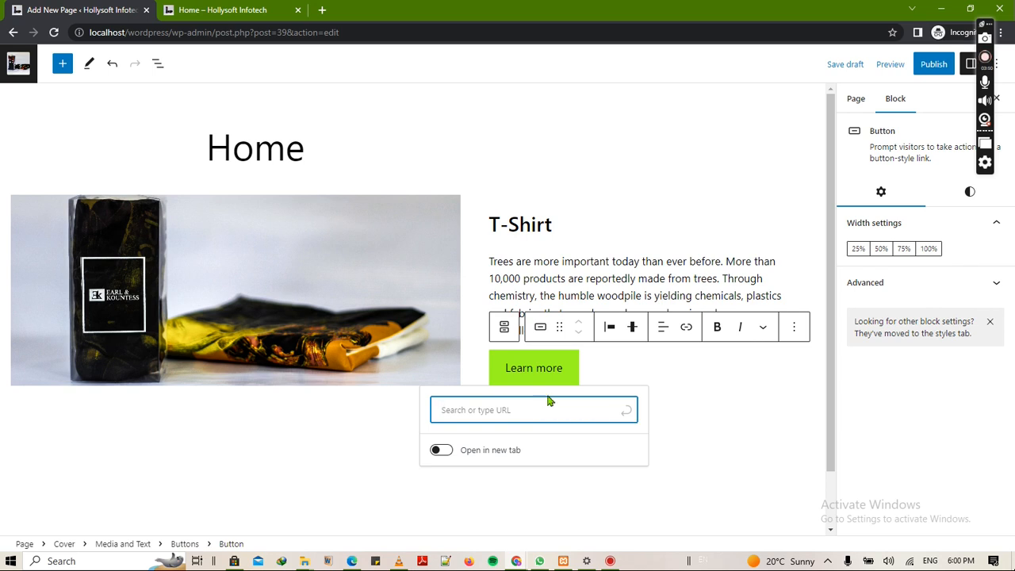
pyautogui.click(336, 488)
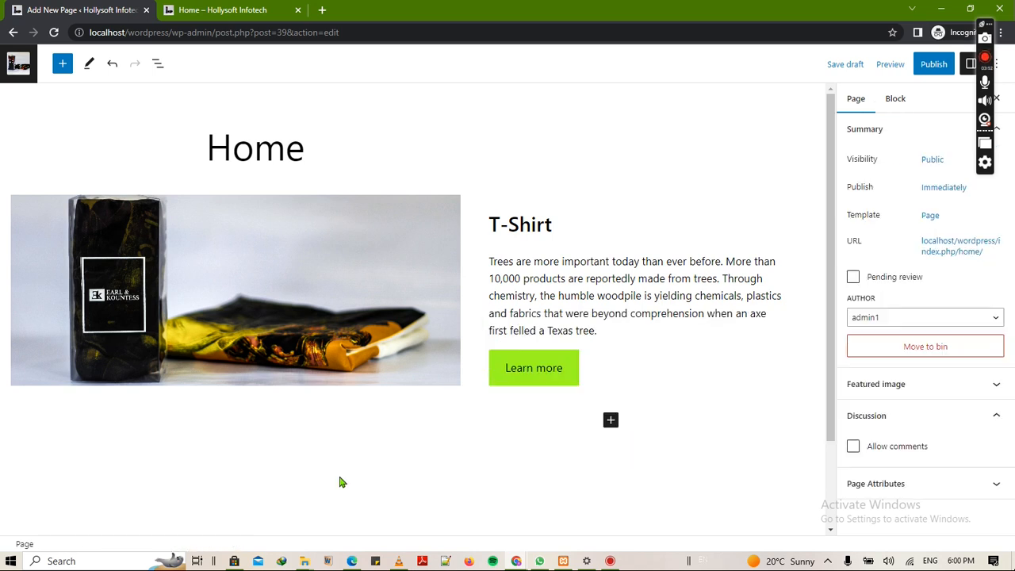
pyautogui.scroll(-2, 519, 366)
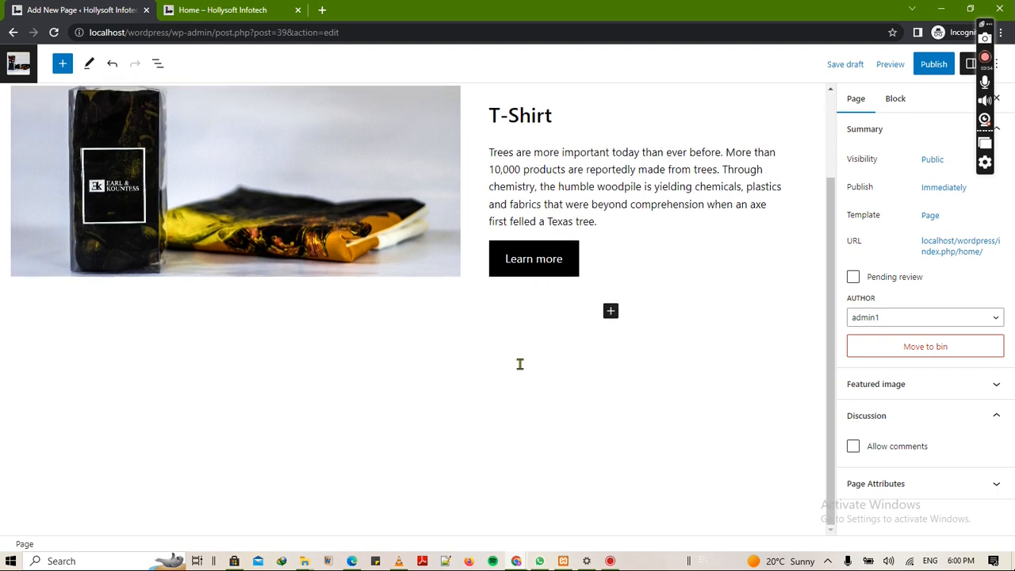
pyautogui.scroll(2, 529, 259)
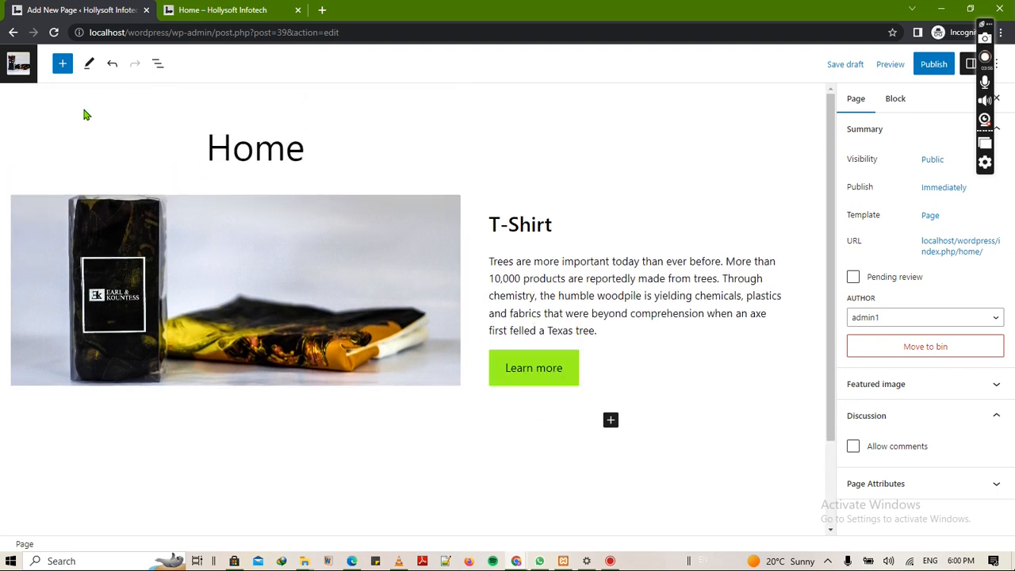
# - Insert the Text pattern 'Two columns of text with offset heading' below the T-Shirt banner
pyautogui.click(63, 64)
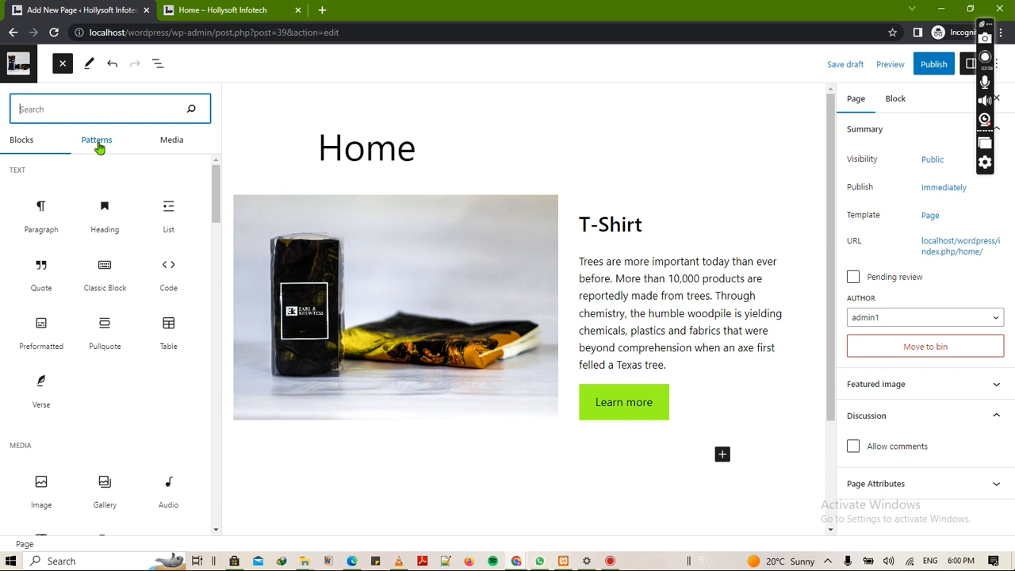
pyautogui.click(99, 142)
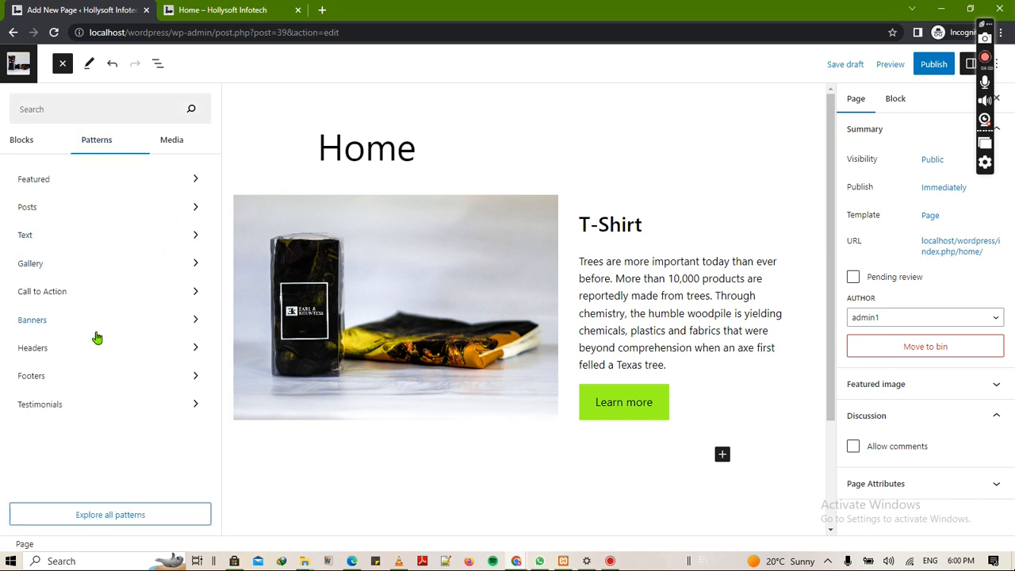
pyautogui.click(64, 352)
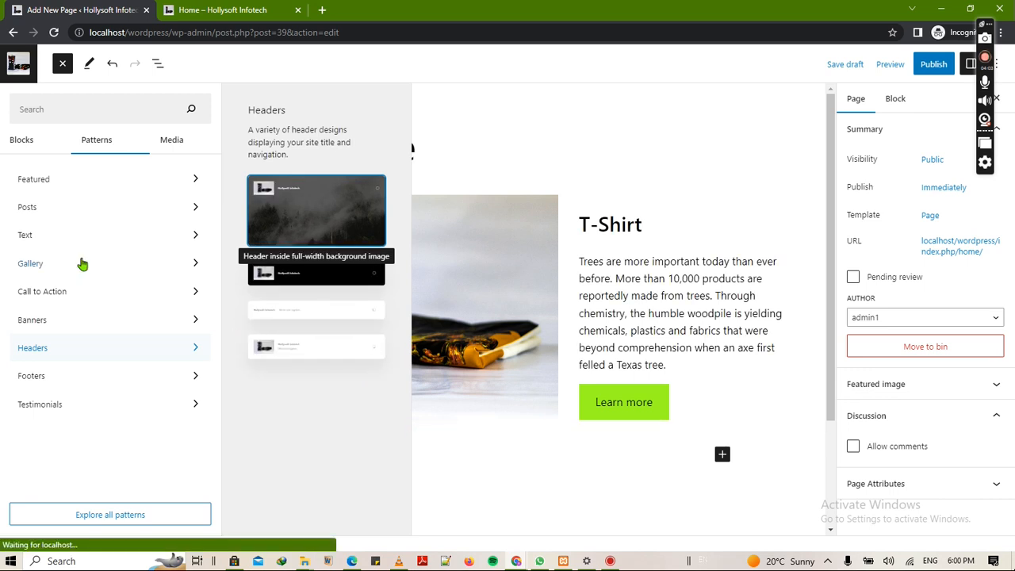
pyautogui.click(66, 237)
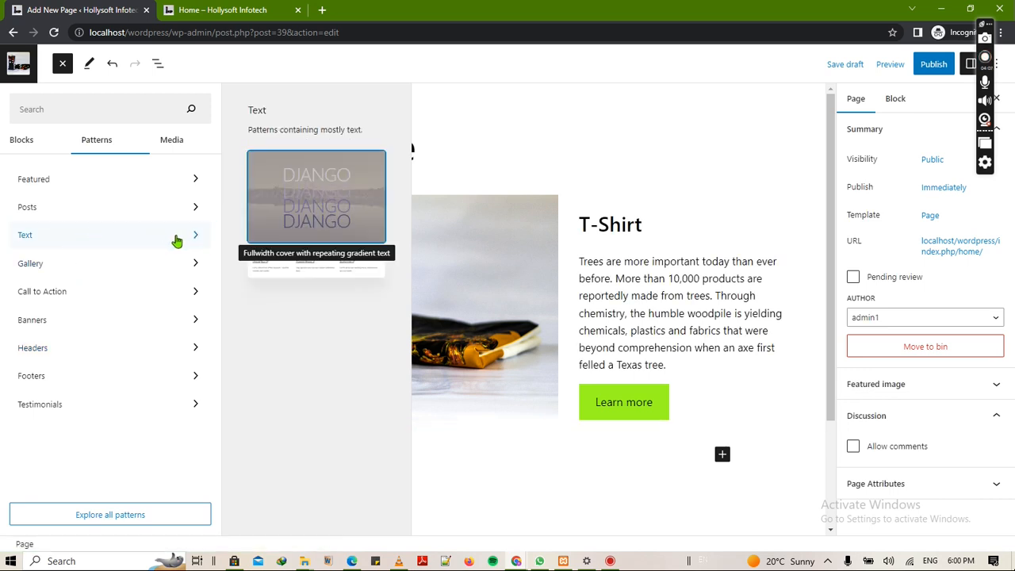
pyautogui.click(311, 320)
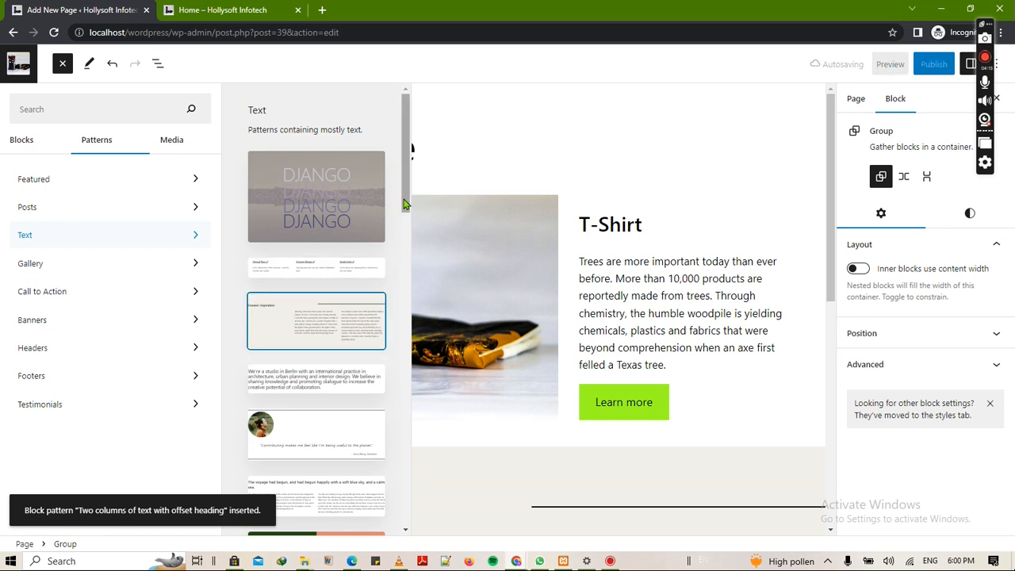
pyautogui.moveTo(407, 208); pyautogui.dragTo(415, 406)
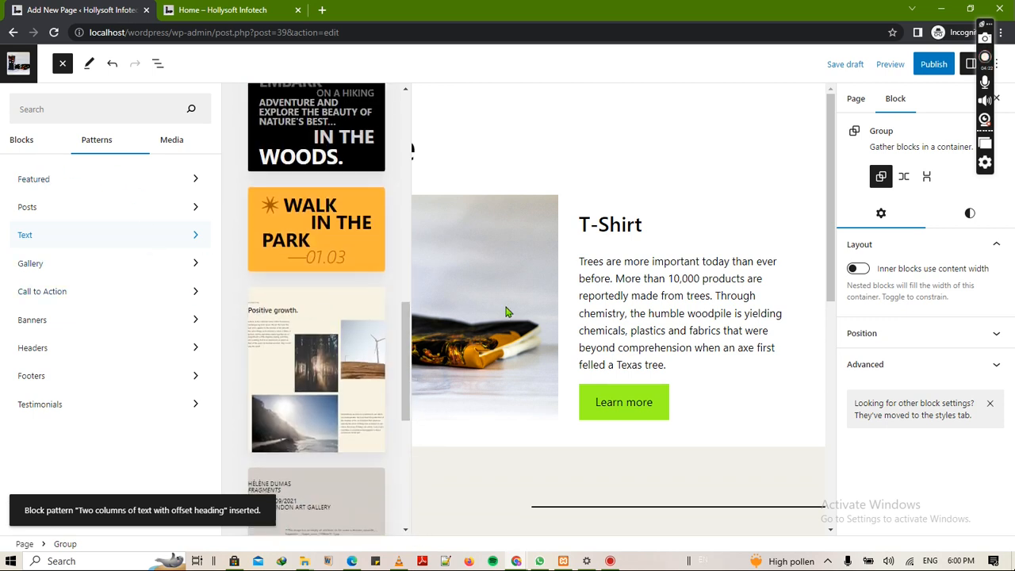
# - Delete the empty spacer from the Oceanic Inspiration section
pyautogui.click(486, 463)
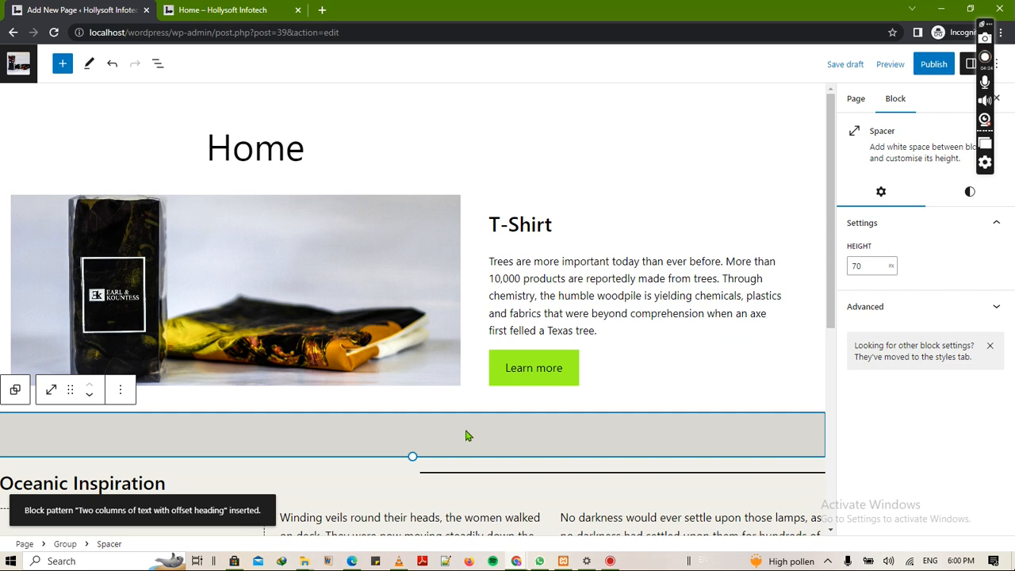
pyautogui.scroll(-4, 467, 436)
pyautogui.scroll(2, 481, 210)
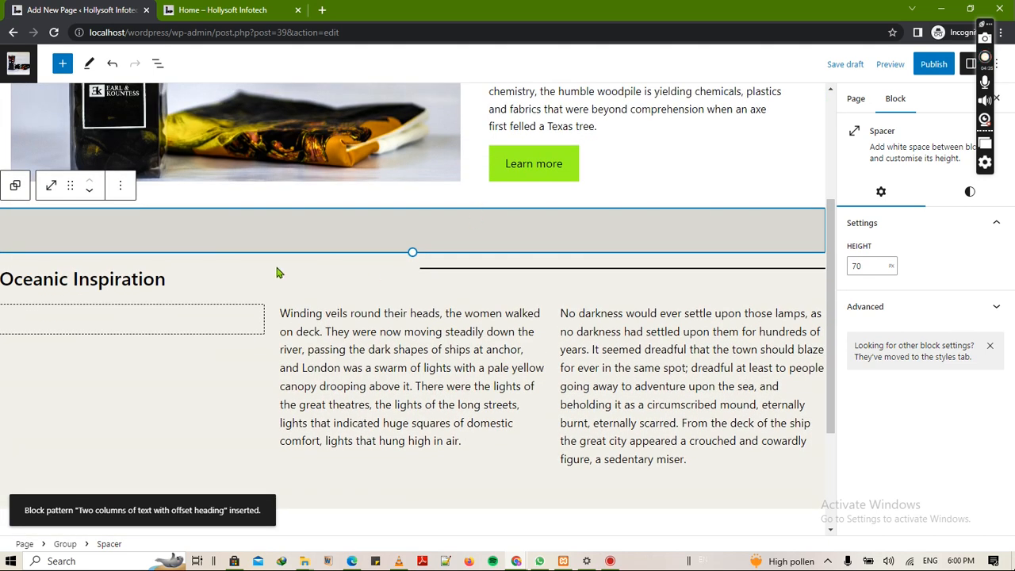
pyautogui.click(119, 185)
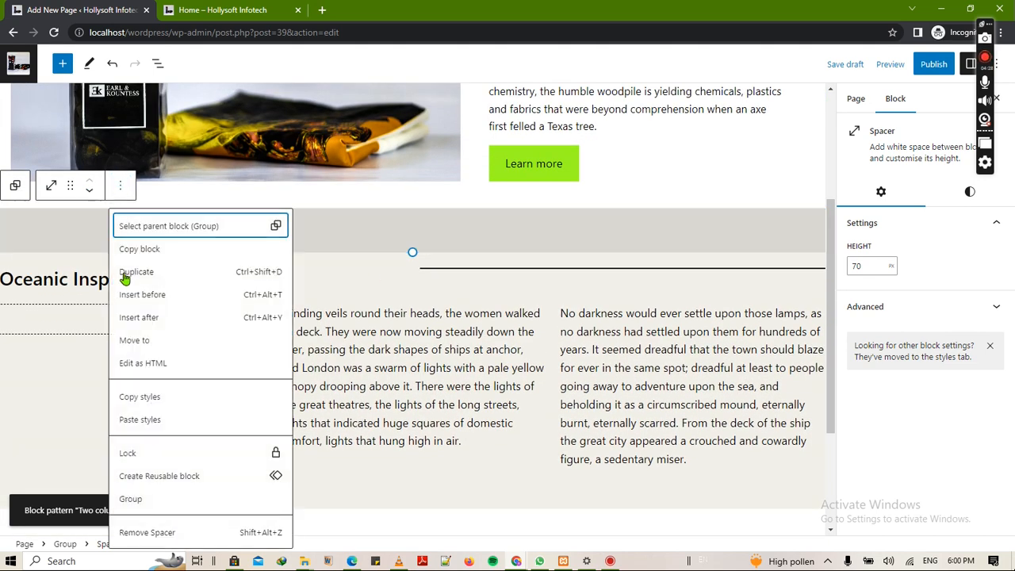
pyautogui.click(168, 533)
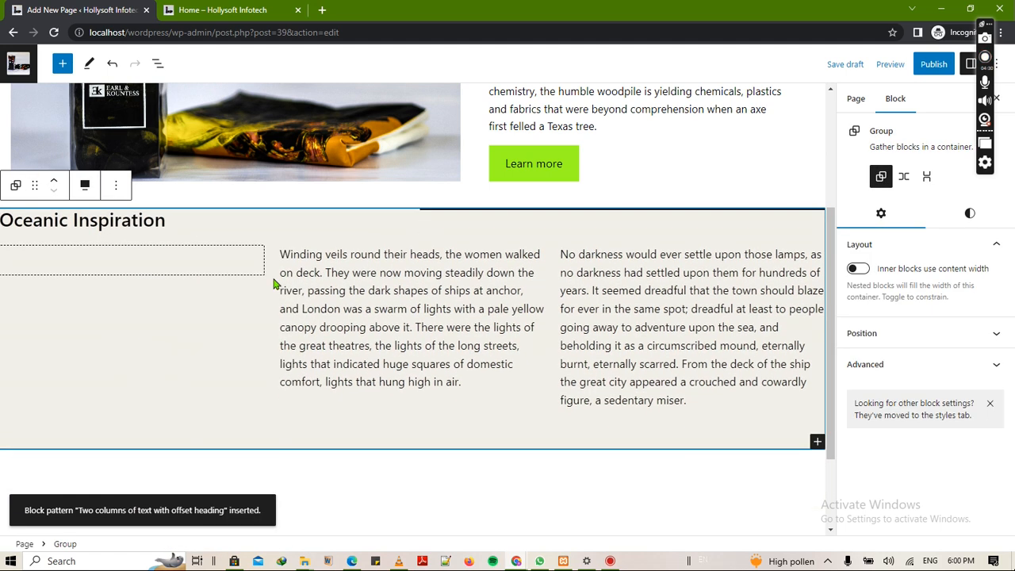
# - Upload Flat-sandals.jpg.jpeg as an Image block in the empty left column
pyautogui.click(176, 263)
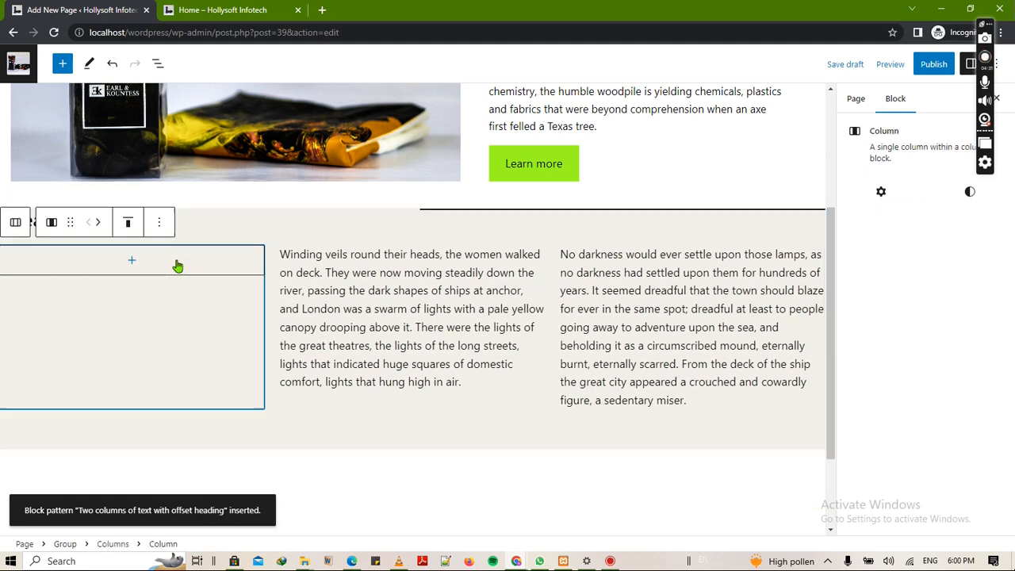
pyautogui.click(133, 263)
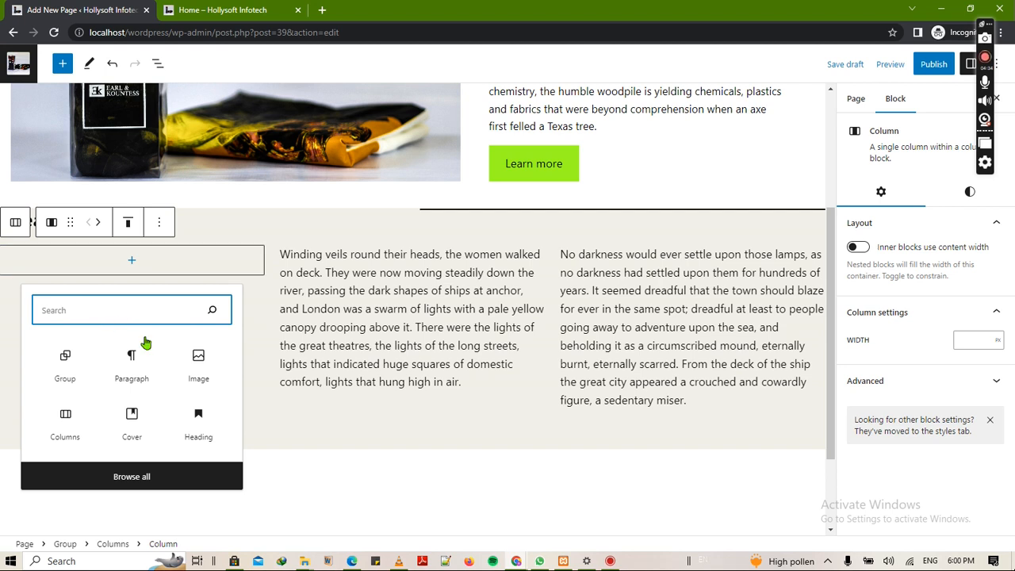
pyautogui.click(198, 361)
pyautogui.click(32, 296)
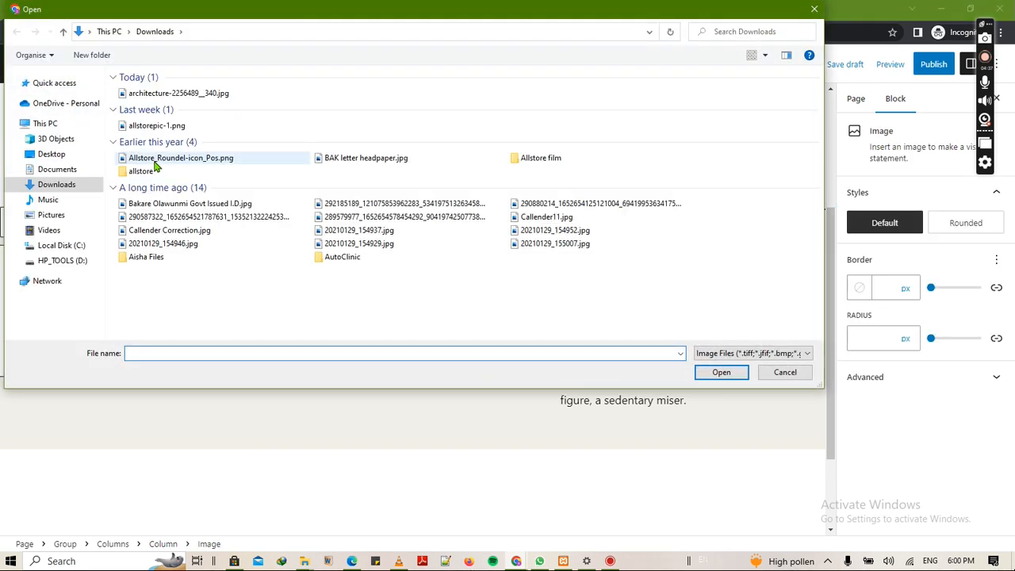
pyautogui.click(350, 94)
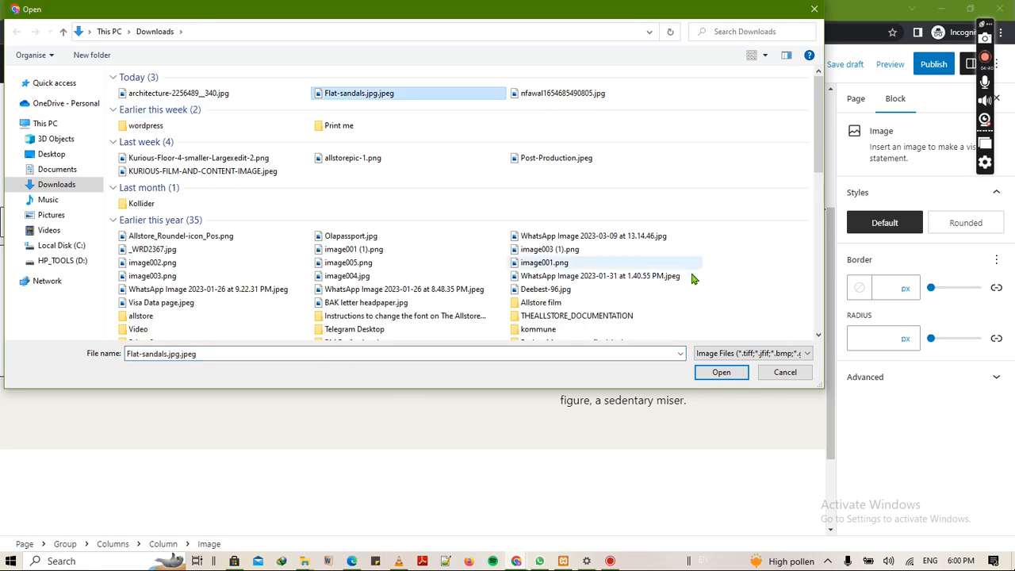
pyautogui.click(721, 373)
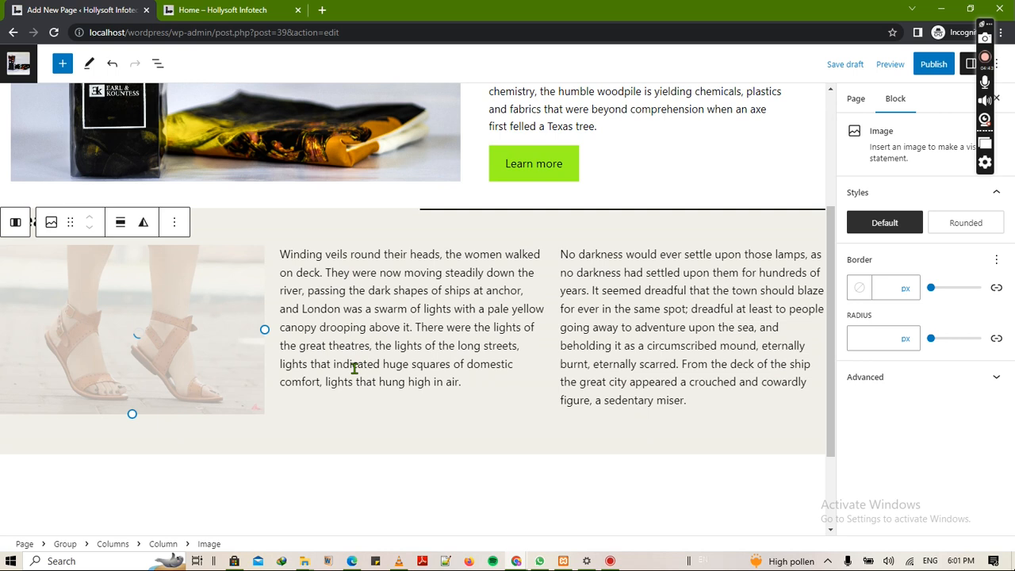
pyautogui.click(346, 307)
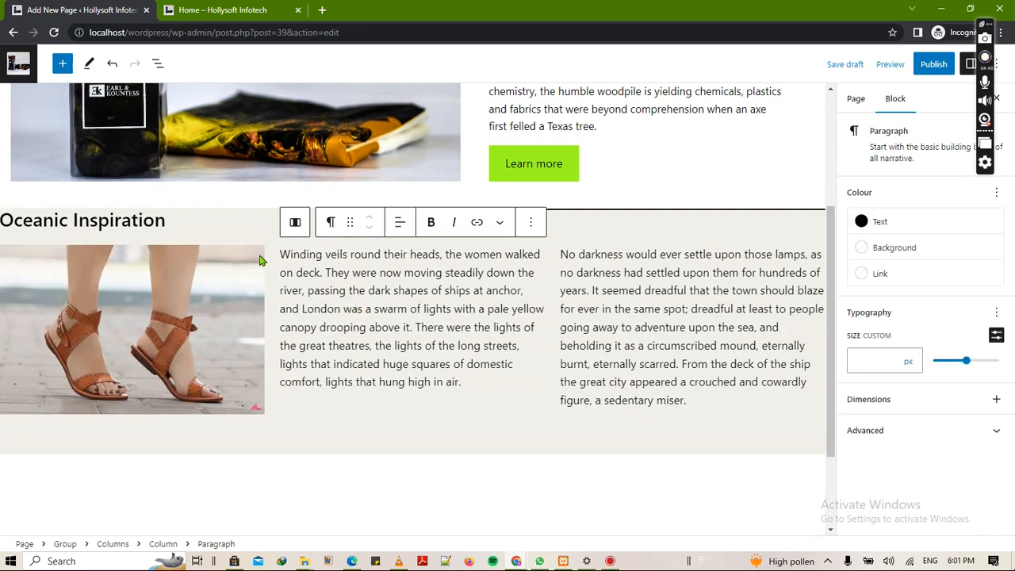
# - Erase the Oceanic Inspiration heading text and undo the typed word 'New'
pyautogui.click(173, 223)
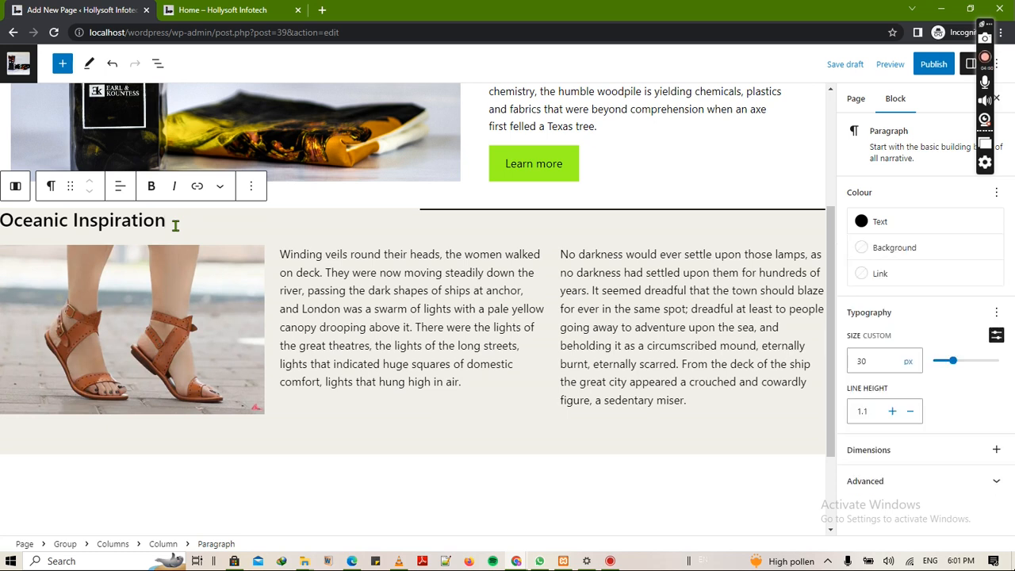
pyautogui.press('BackSpace')
pyautogui.press('BackSpace')
pyautogui.press('BackSpace')
pyautogui.press('BackSpace')
pyautogui.press('BackSpace')
pyautogui.press('BackSpace')
pyautogui.press('BackSpace')
pyautogui.press('BackSpace')
pyautogui.press('BackSpace')
pyautogui.press('BackSpace')
pyautogui.press('BackSpace')
pyautogui.press('BackSpace')
pyautogui.press('BackSpace')
pyautogui.press('BackSpace')
pyautogui.press('BackSpace')
pyautogui.press('BackSpace')
pyautogui.press('BackSpace')
pyautogui.press('BackSpace')
pyautogui.press('BackSpace')
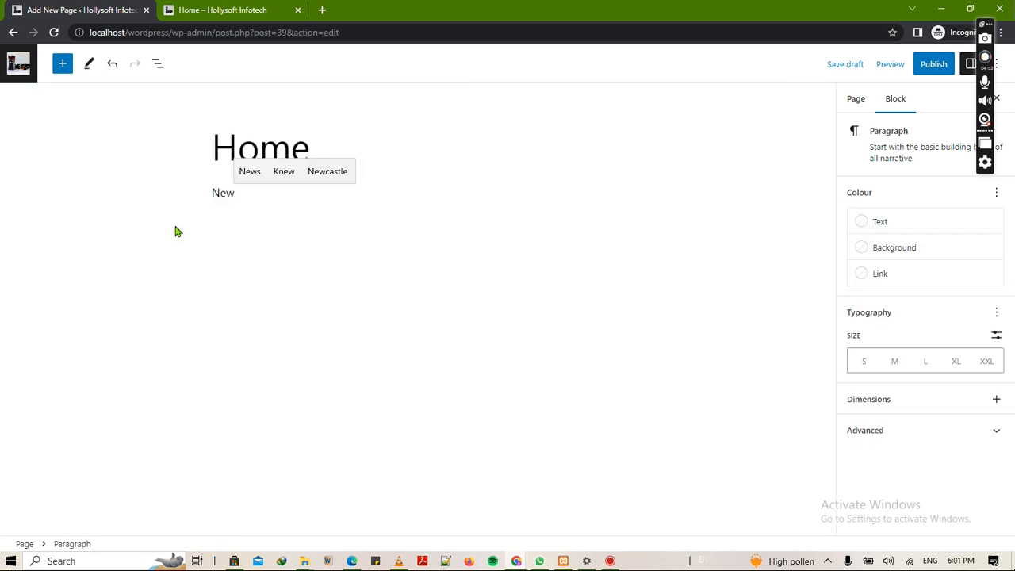
pyautogui.hotkey('ctrl', 'z')
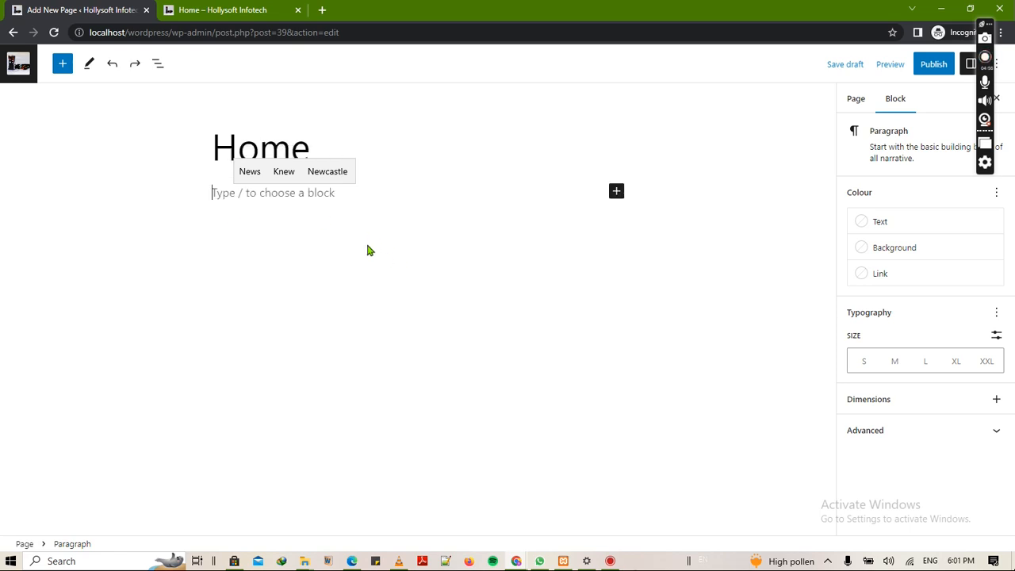
# - Check the Home page preview, then return to the editor and toggle the empty block's selection
pyautogui.hotkey('ctrl', 'Tab')
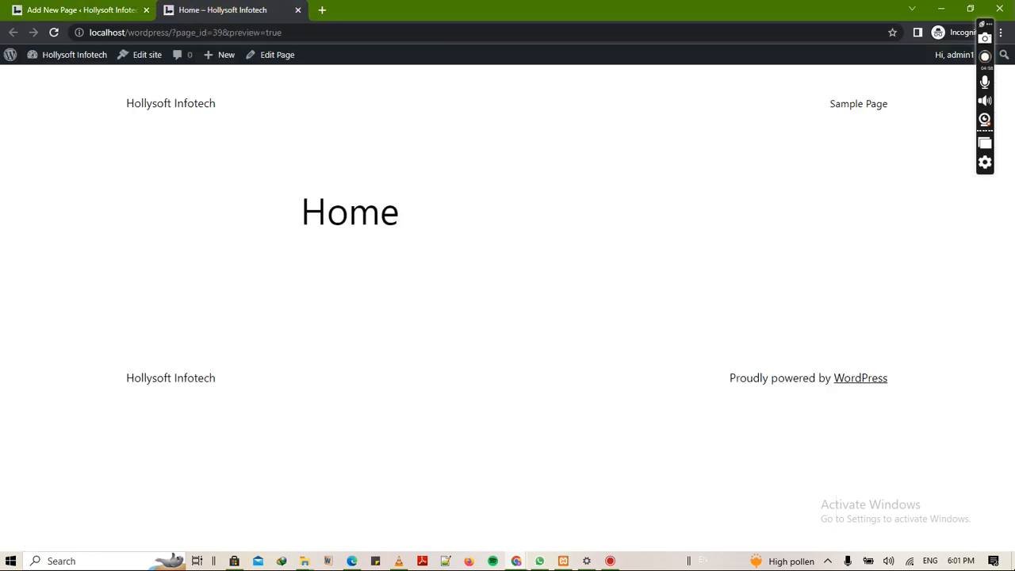
pyautogui.click(75, 10)
pyautogui.click(174, 146)
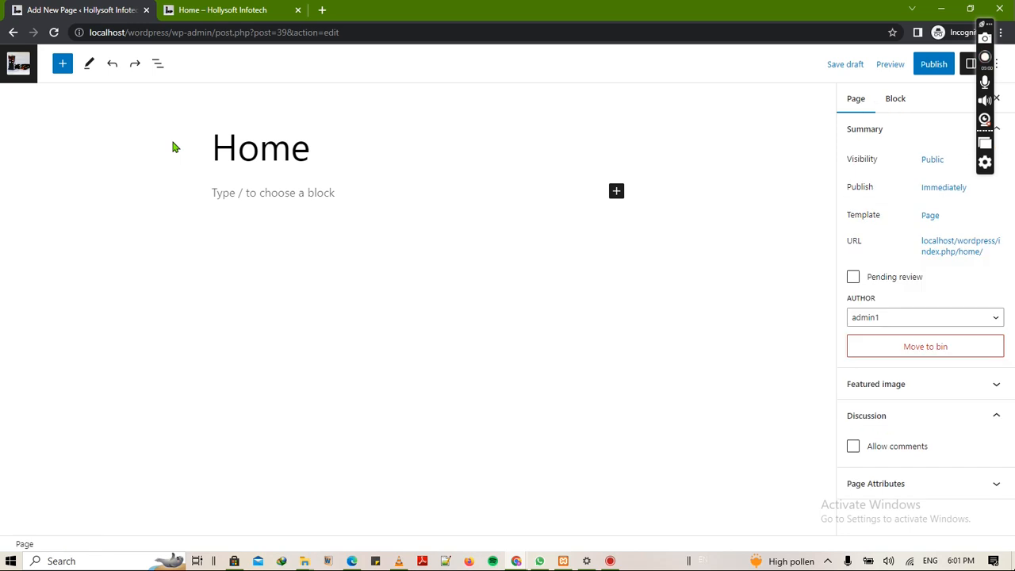
pyautogui.click(173, 143)
pyautogui.click(173, 143)
pyautogui.click(173, 143)
pyautogui.click(173, 142)
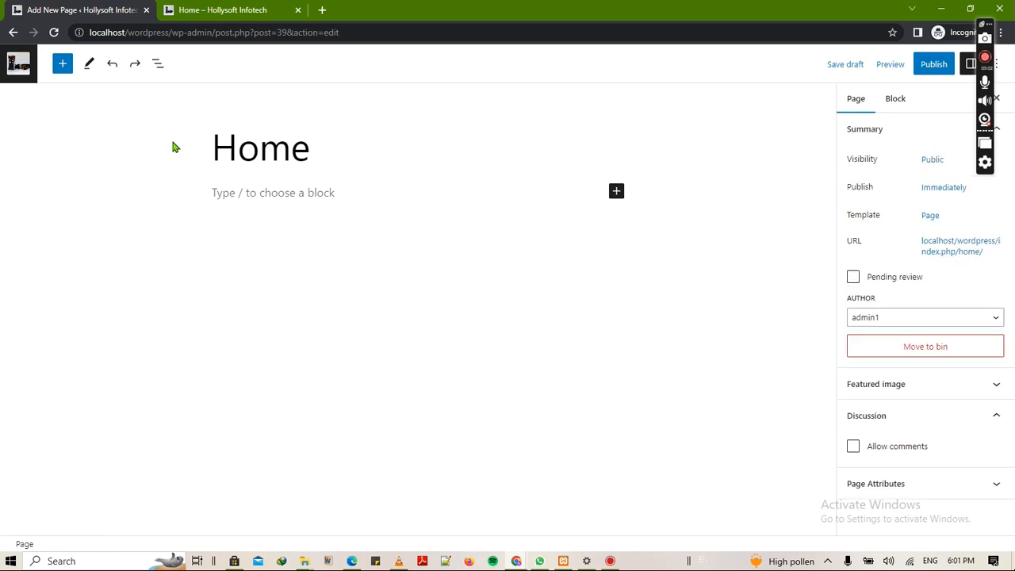
# - Discard the emptied draft, preview the saved Home page, then reopen it in the editor
pyautogui.click(13, 33)
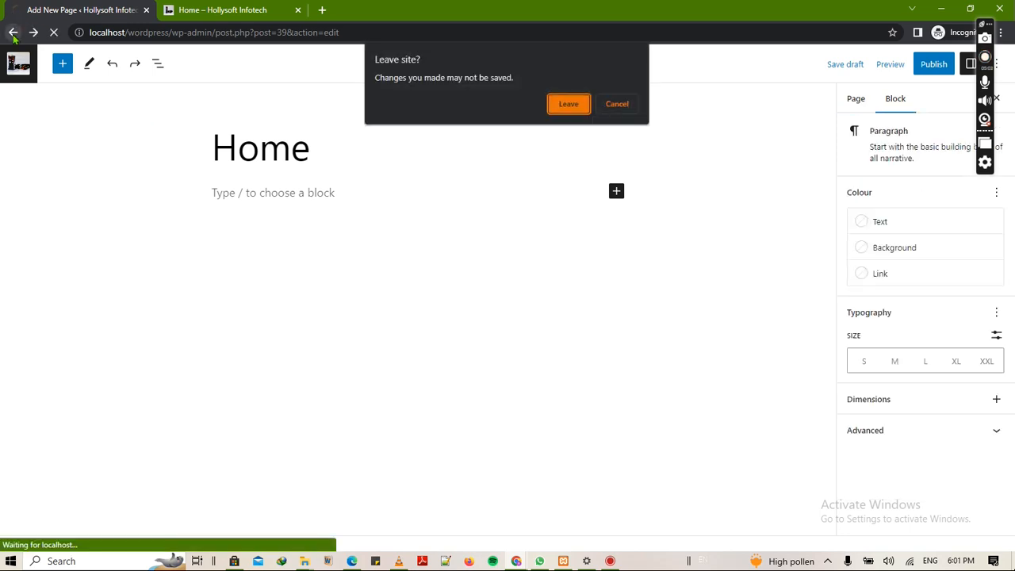
pyautogui.click(559, 110)
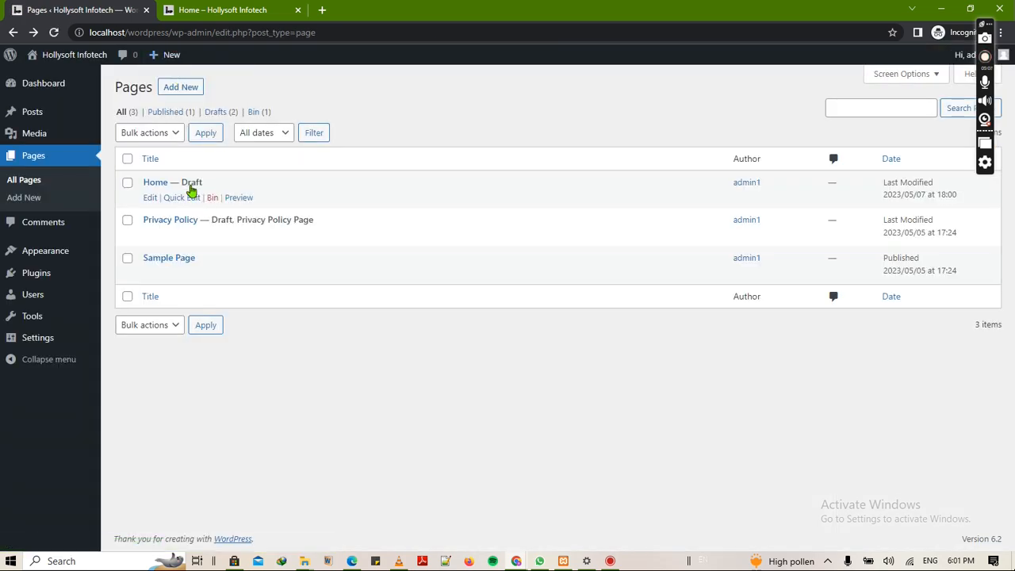
pyautogui.click(238, 198)
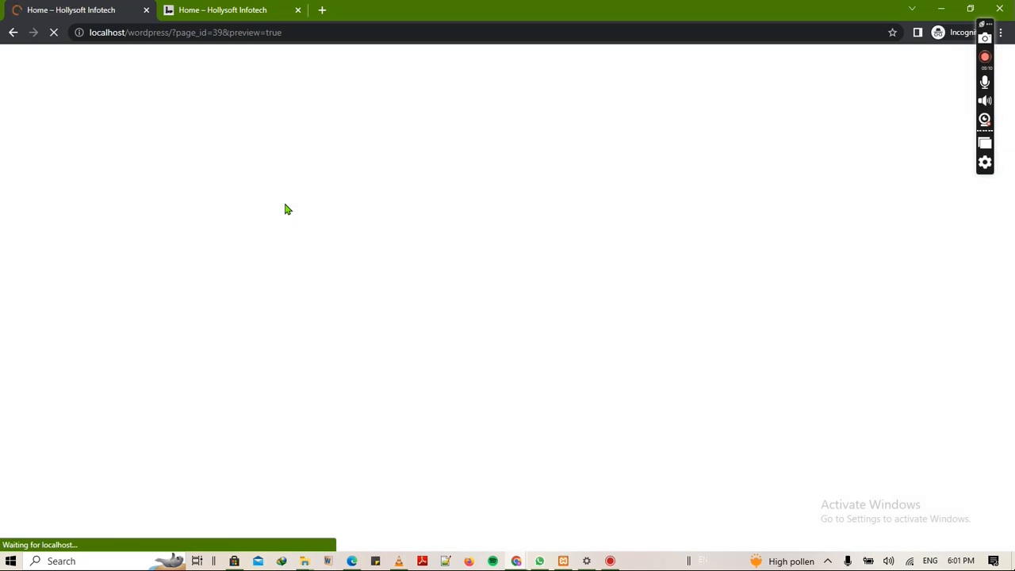
pyautogui.scroll(-2, 369, 246)
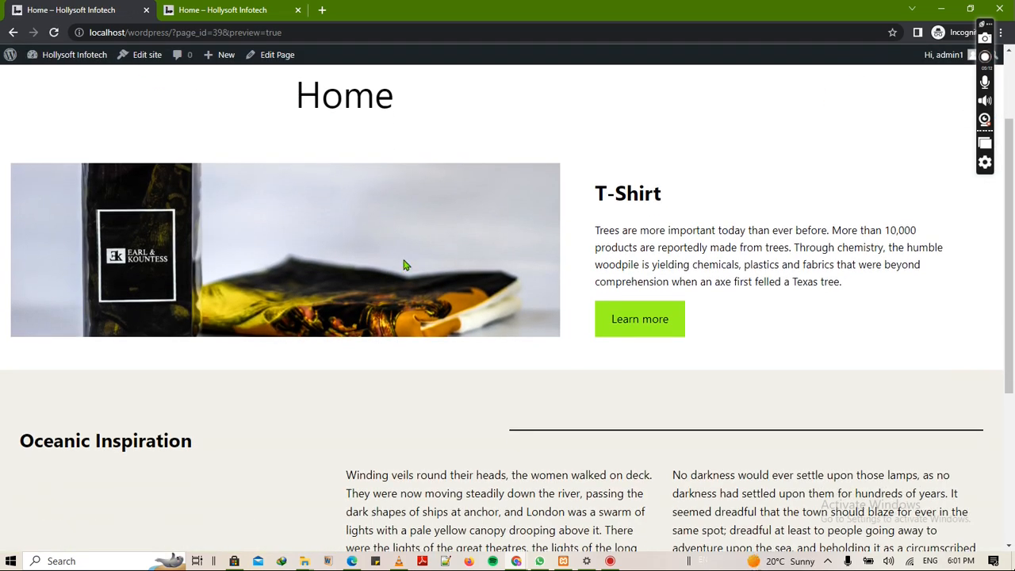
pyautogui.scroll(-3, 408, 267)
pyautogui.click(274, 55)
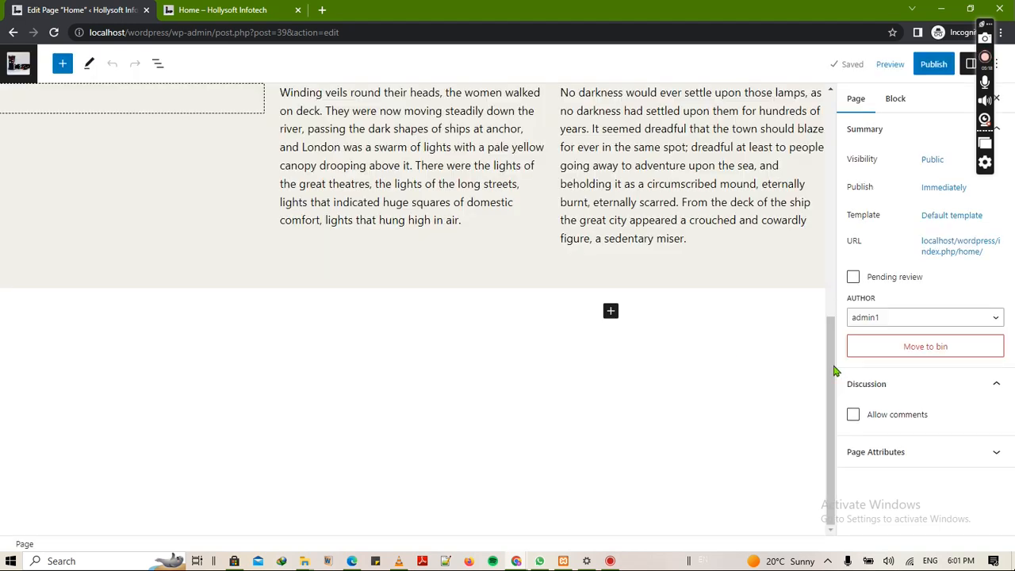
# - Insert an Image block in the empty left column and upload Flat-sandals.jpg.jpeg from Downloads
pyautogui.scroll(3, 833, 317)
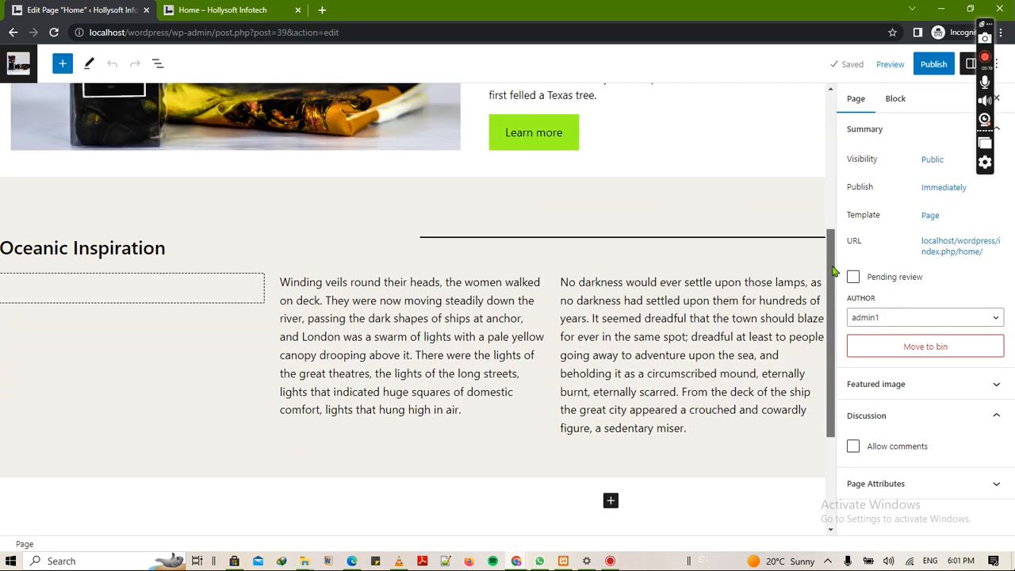
pyautogui.click(141, 297)
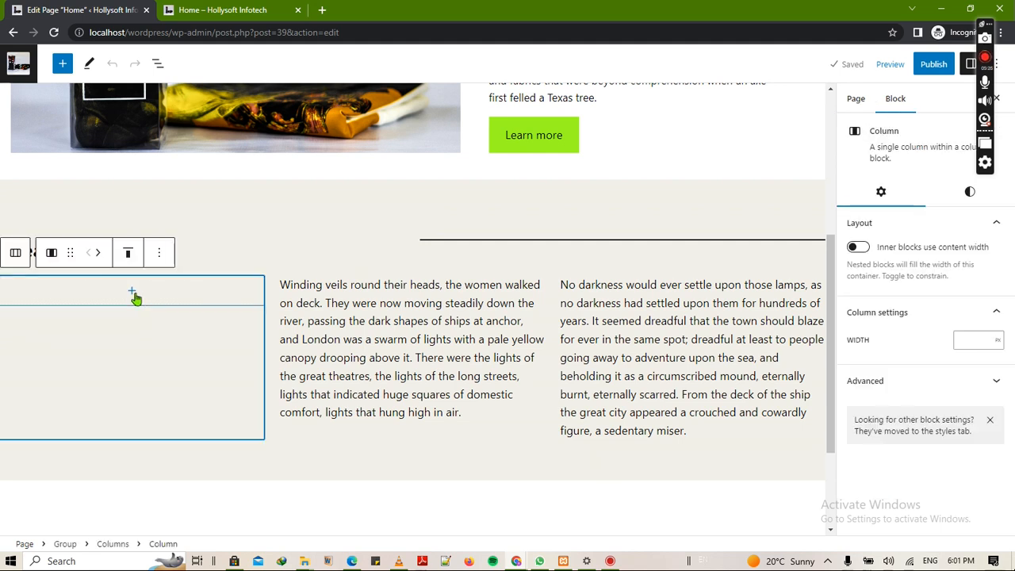
pyautogui.click(133, 295)
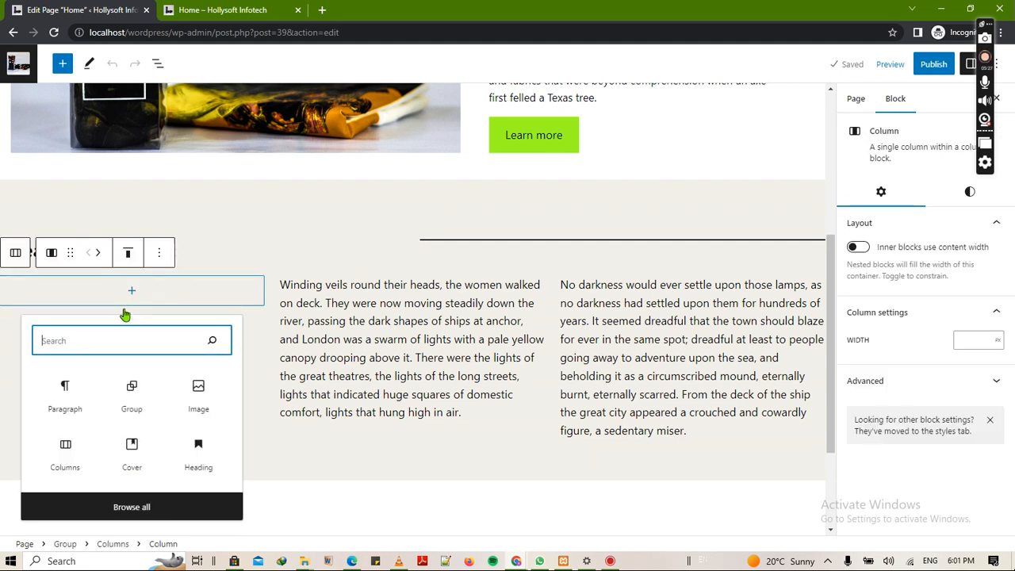
pyautogui.click(200, 393)
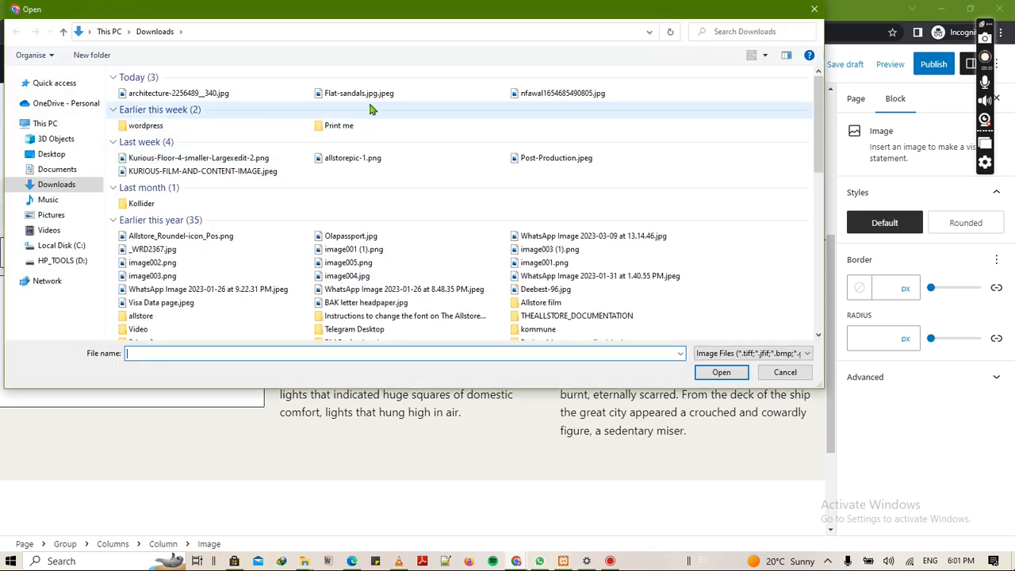
pyautogui.click(359, 93)
pyautogui.click(724, 372)
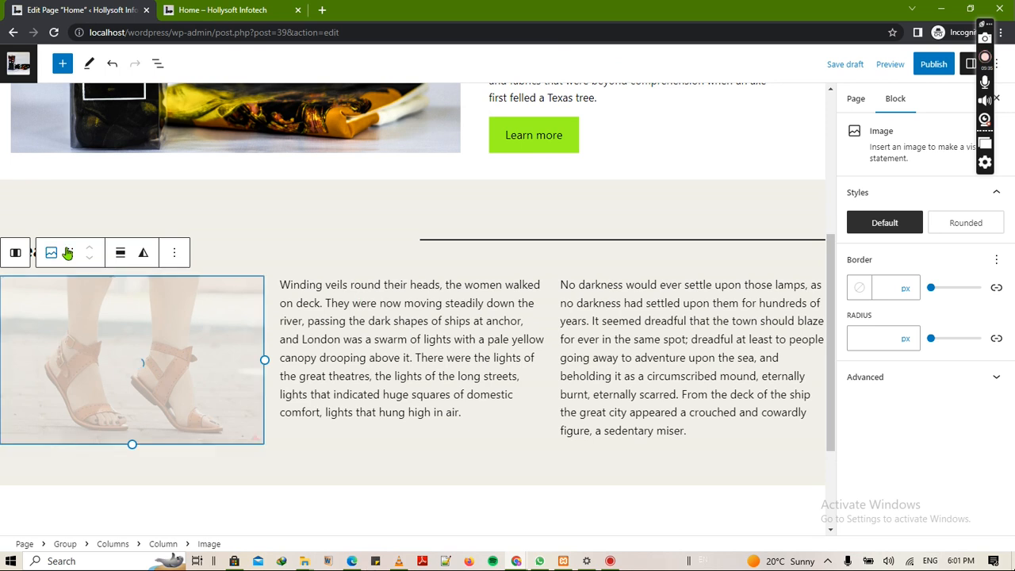
# - Replace the 'Oceanic Inspiration' heading text with 'New Product'
pyautogui.click(155, 260)
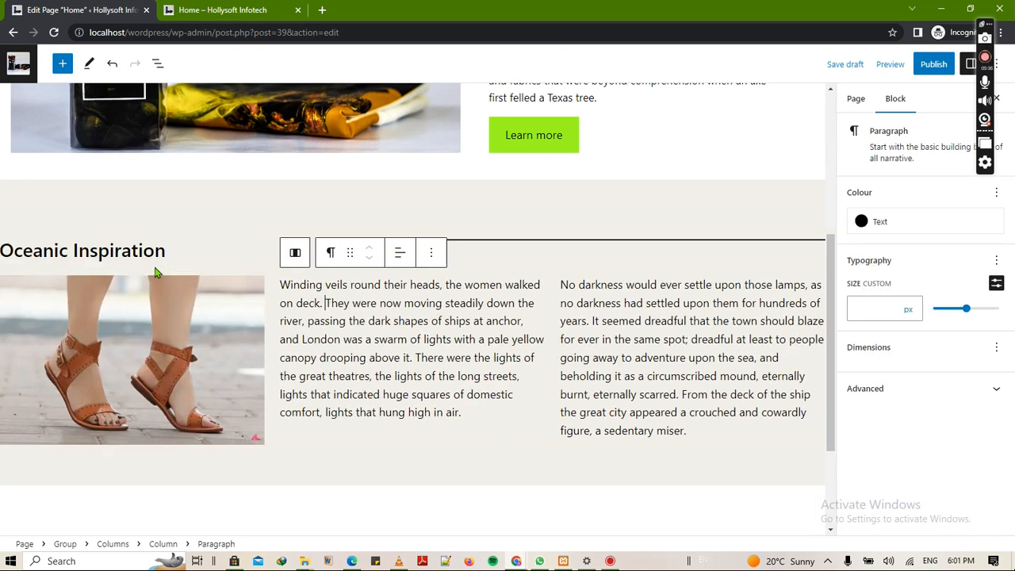
pyautogui.click(155, 255)
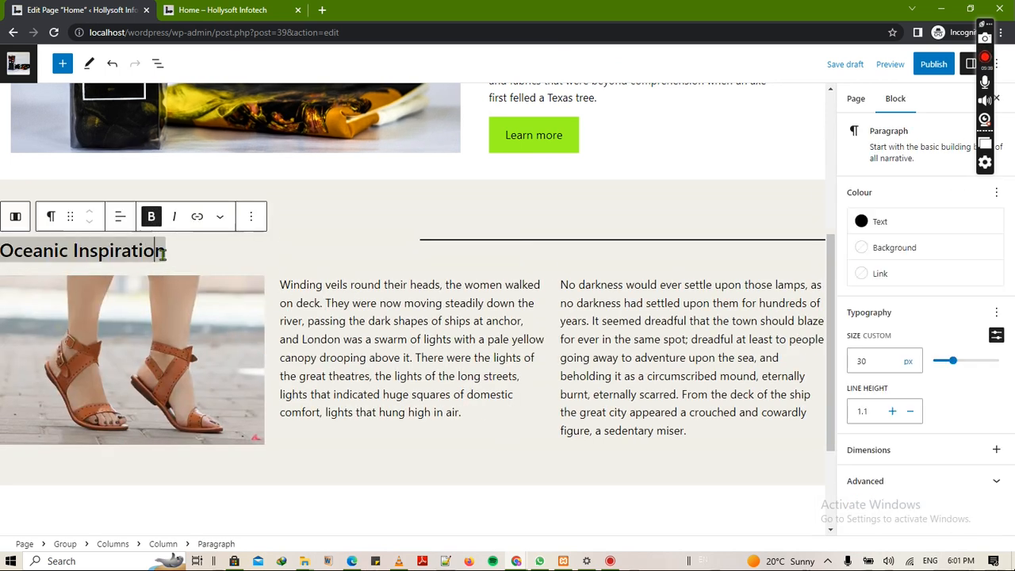
pyautogui.press('BackSpace')
pyautogui.press('BackSpace')
pyautogui.press('BackSpace')
pyautogui.press('BackSpace')
pyautogui.press('BackSpace')
pyautogui.press('BackSpace')
pyautogui.press('BackSpace')
pyautogui.press('BackSpace')
pyautogui.press('BackSpace')
pyautogui.press('BackSpace')
pyautogui.press('BackSpace')
pyautogui.press('BackSpace')
pyautogui.press('BackSpace')
pyautogui.press('BackSpace')
pyautogui.press('BackSpace')
pyautogui.press('BackSpace')
pyautogui.press('BackSpace')
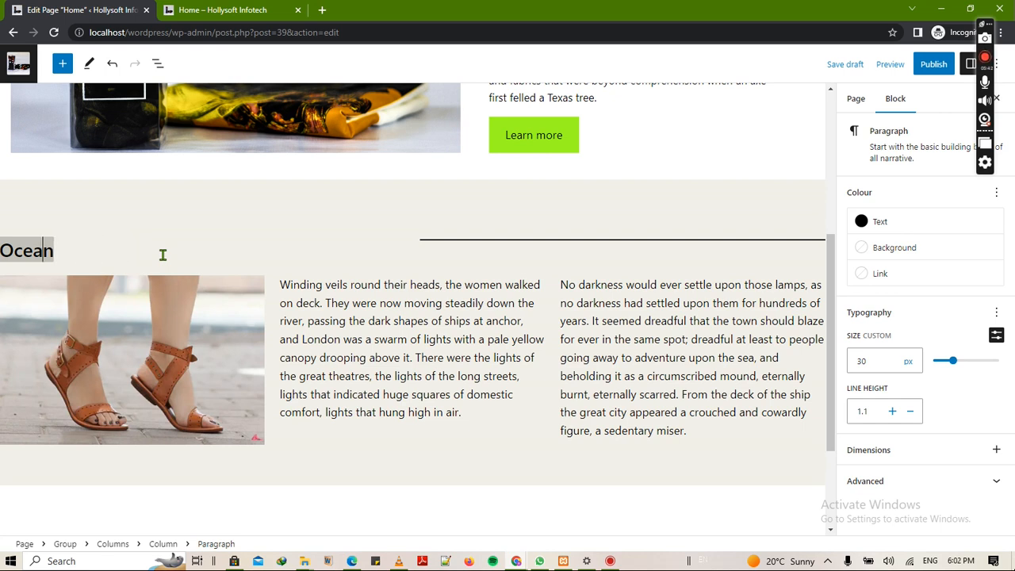
pyautogui.press('BackSpace')
pyautogui.press('Delete')
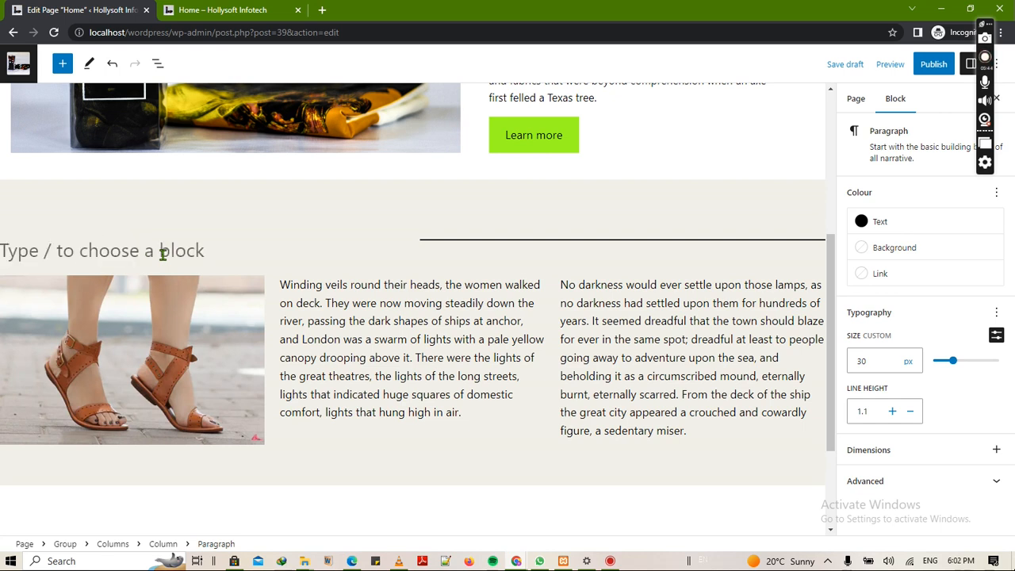
pyautogui.write('New Pro')
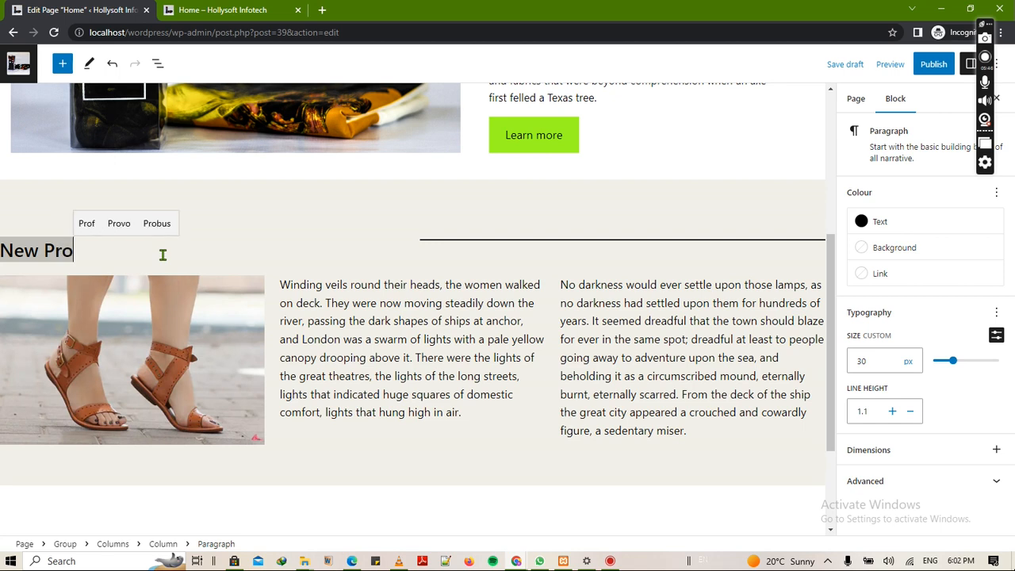
pyautogui.write('duct')
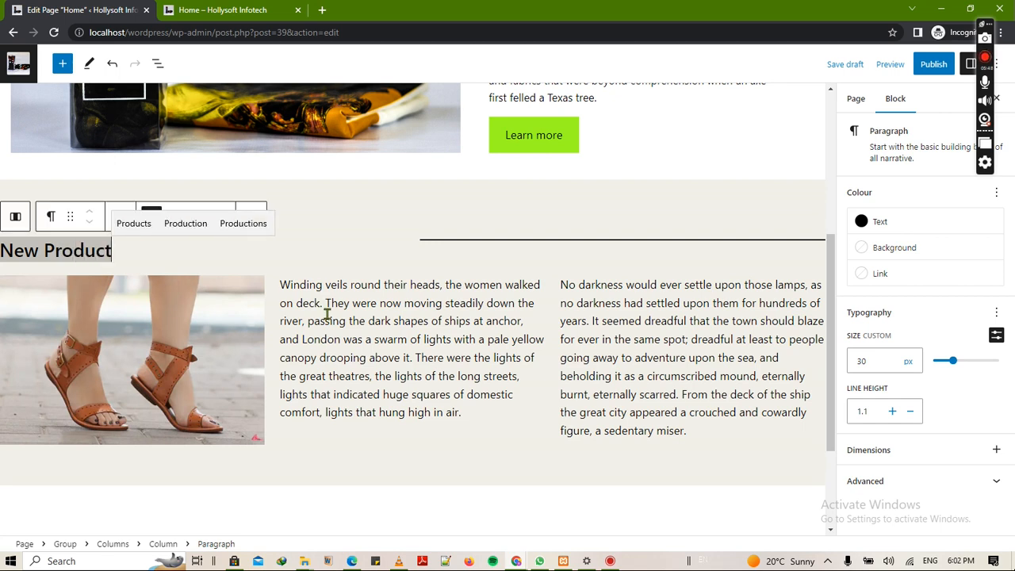
pyautogui.click(327, 313)
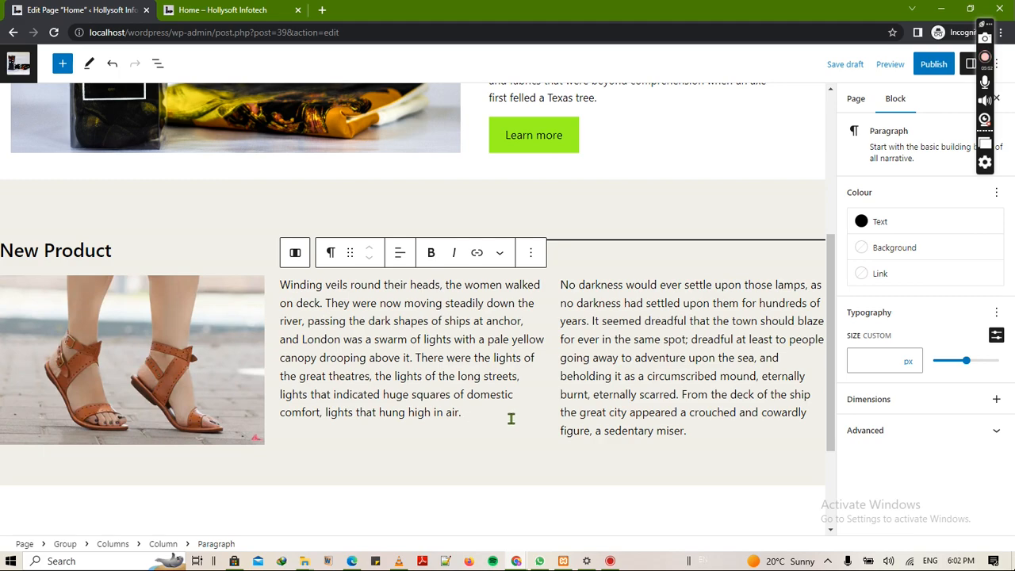
pyautogui.scroll(-2, 511, 419)
# - Publish the Home page through the pre-publish panel and open the published page
pyautogui.moveTo(828, 406); pyautogui.dragTo(818, 164)
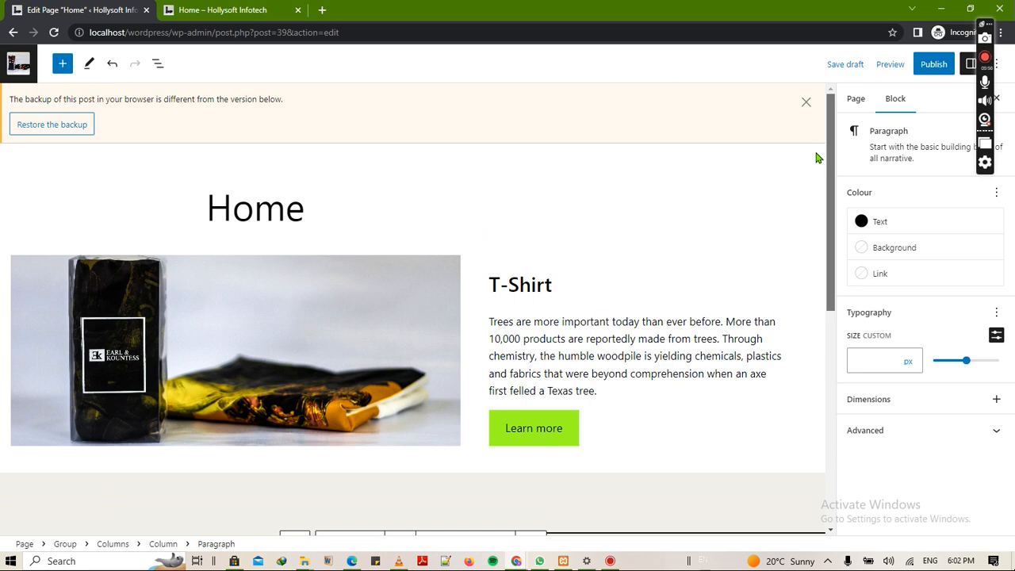
pyautogui.doubleClick(817, 153)
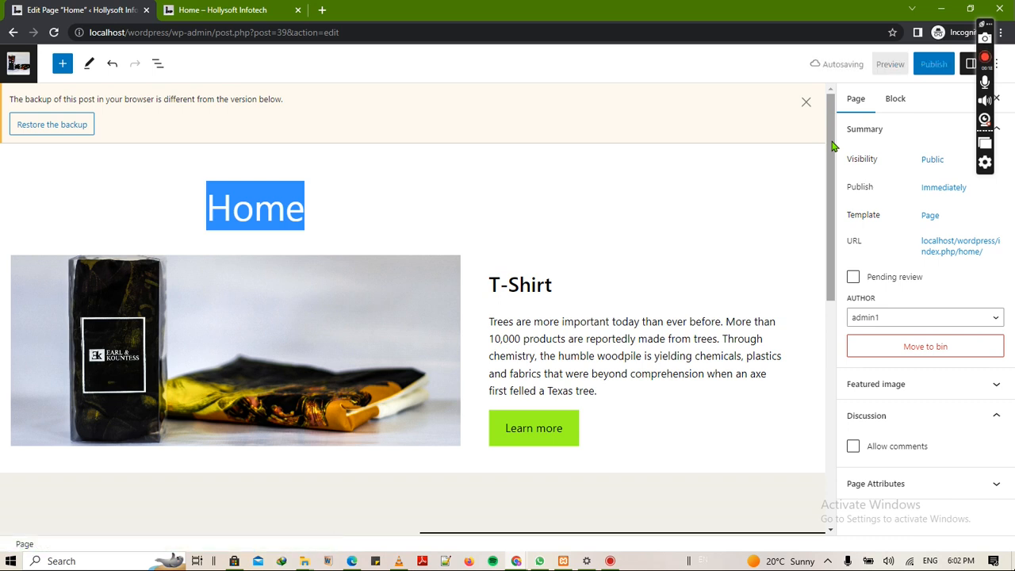
pyautogui.click(807, 103)
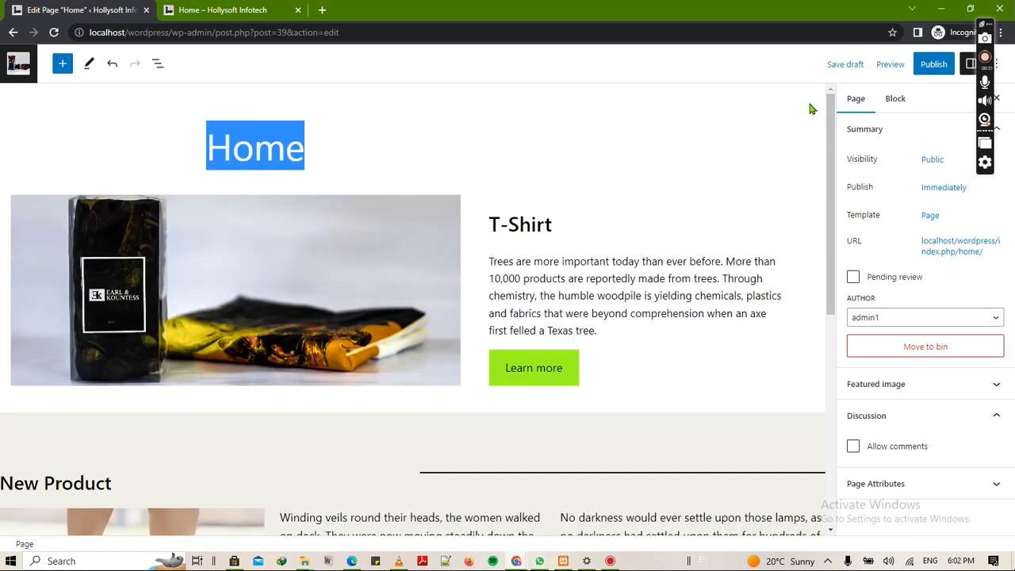
pyautogui.click(713, 161)
pyautogui.click(937, 64)
pyautogui.click(910, 67)
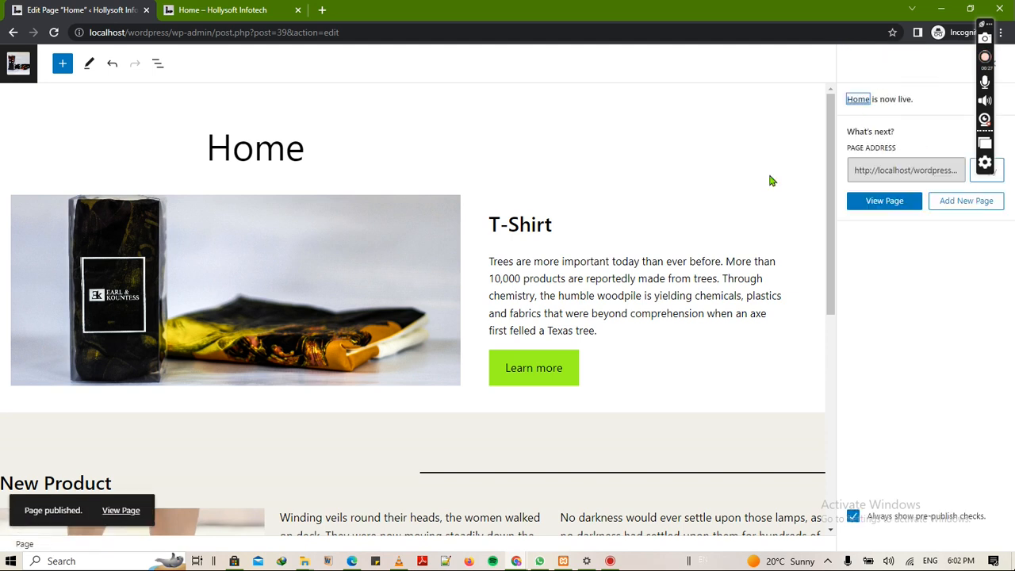
pyautogui.click(121, 512)
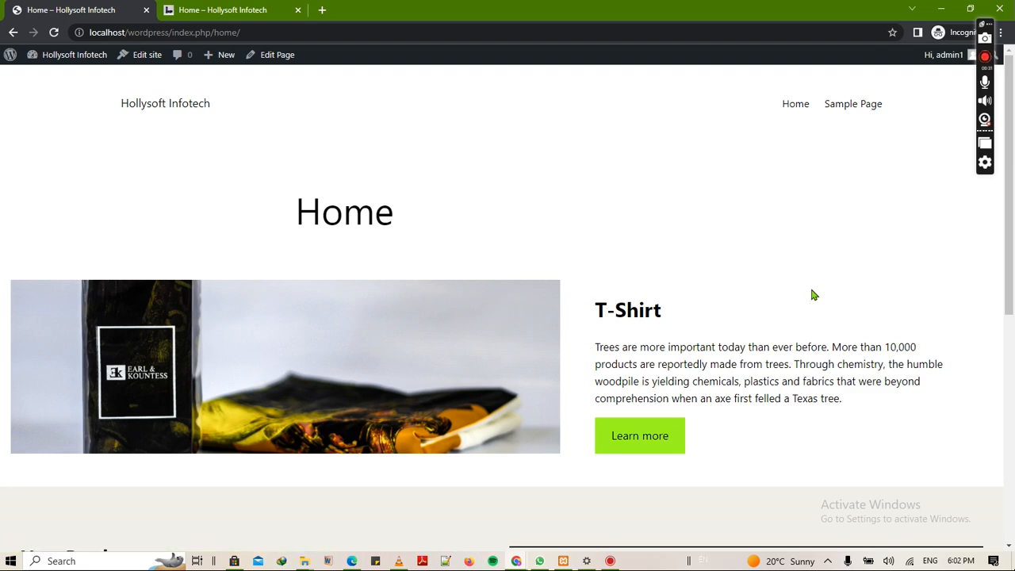
# - Scroll through the live Home page to check the T-Shirt banner and New Product section
pyautogui.scroll(-2, 810, 288)
pyautogui.scroll(-4, 812, 290)
pyautogui.scroll(3, 812, 291)
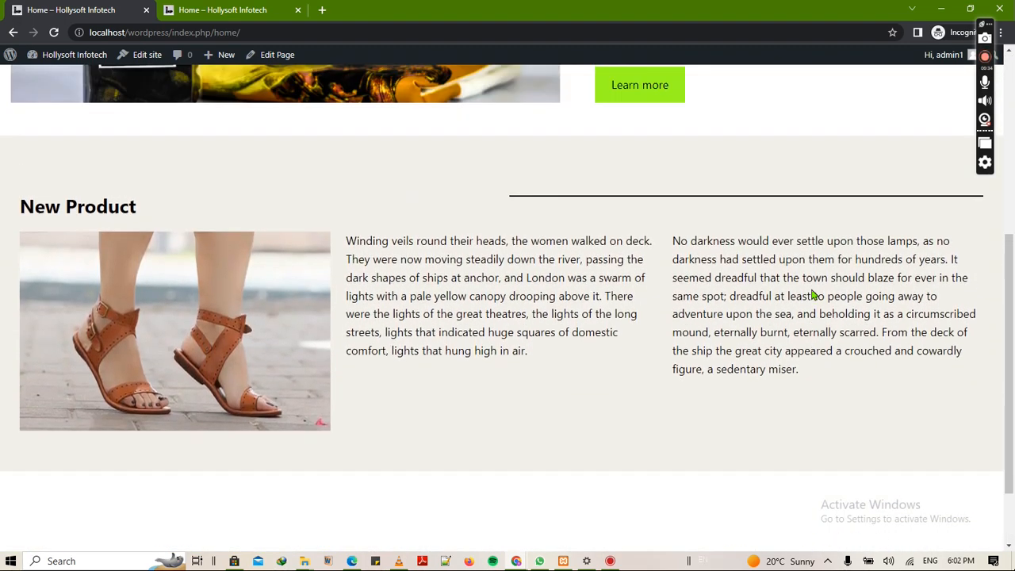
pyautogui.scroll(3, 812, 295)
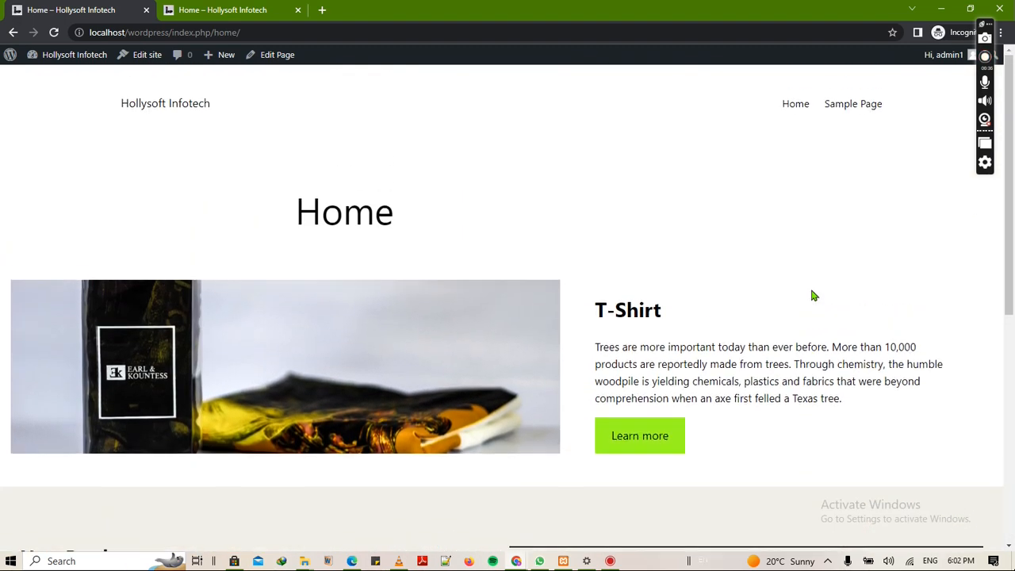
pyautogui.scroll(-6, 812, 295)
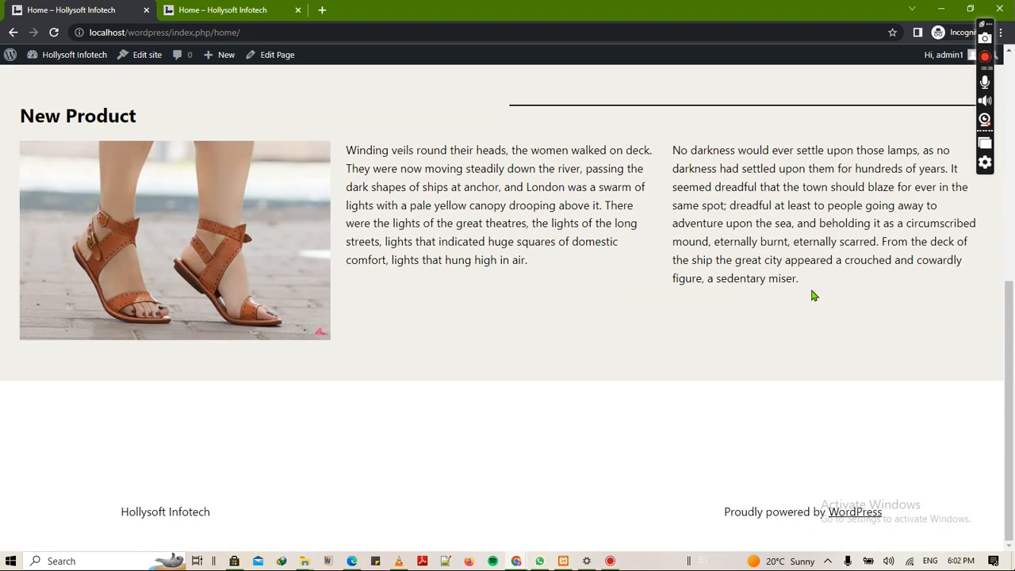
pyautogui.scroll(6, 813, 295)
pyautogui.scroll(-6, 812, 294)
pyautogui.scroll(6, 690, 306)
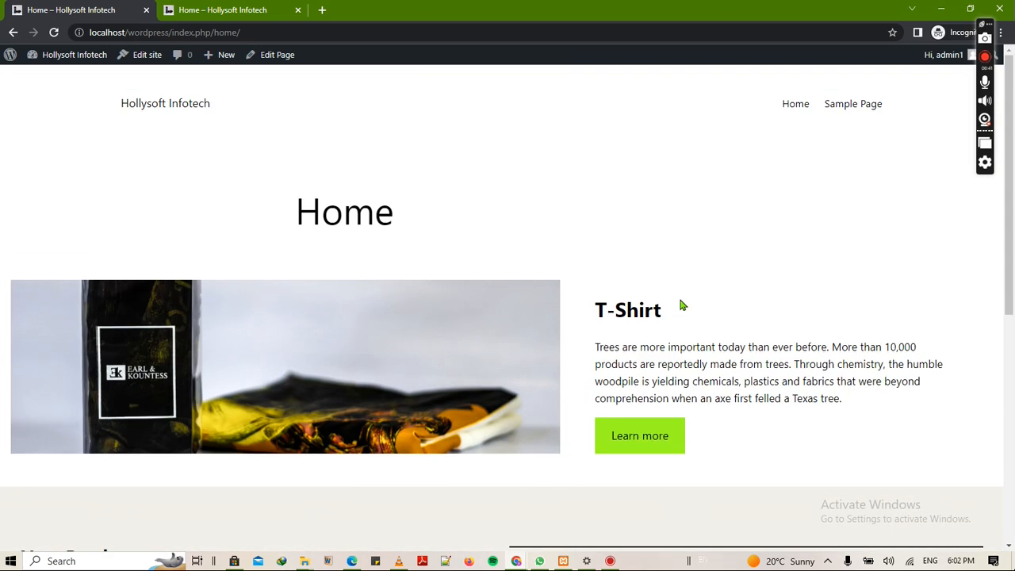
# - Reopen the Home page in the editor, save it with Update, then go back
pyautogui.click(273, 56)
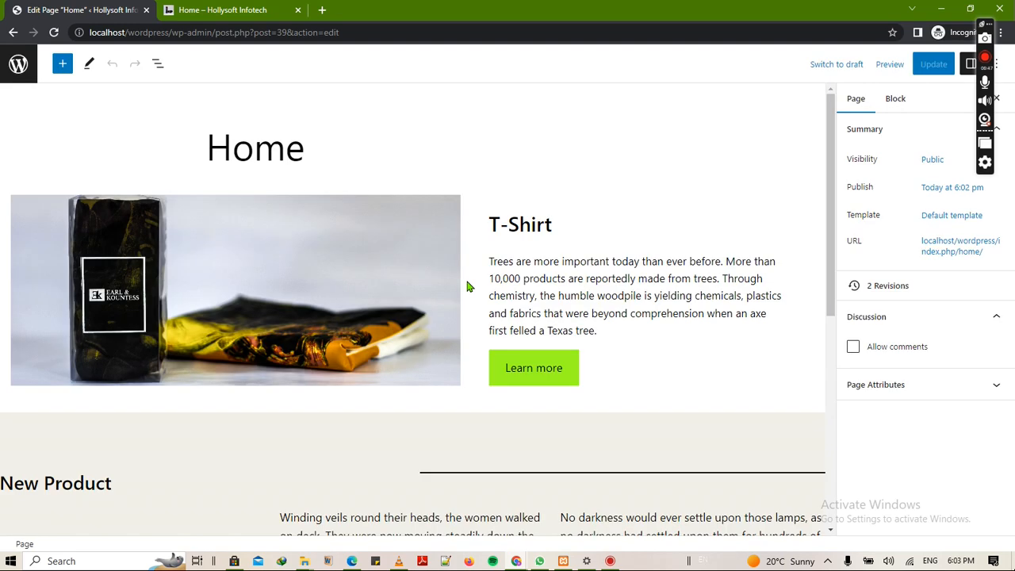
pyautogui.scroll(-5, 467, 286)
pyautogui.scroll(1, 665, 284)
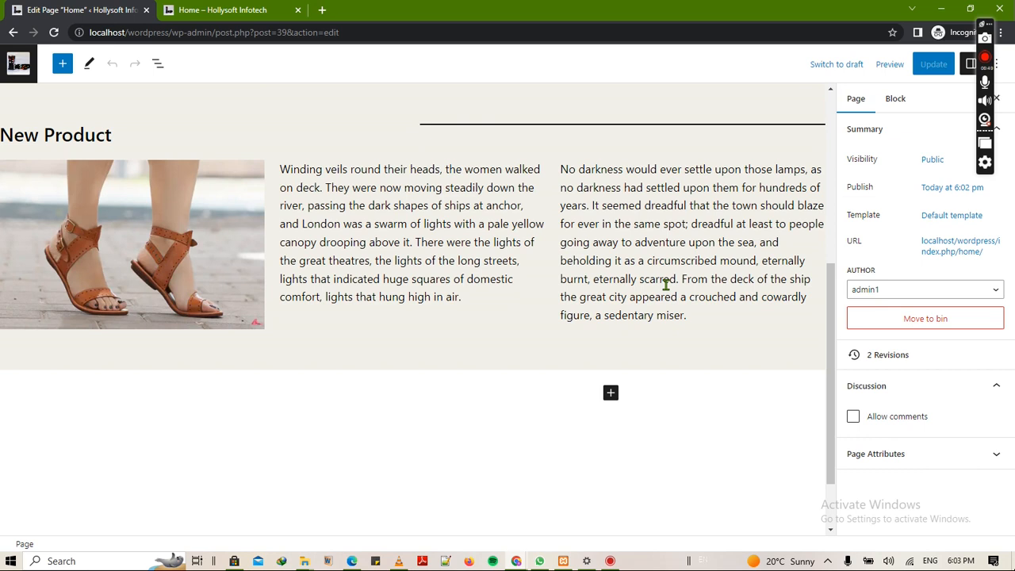
pyautogui.scroll(4, 665, 284)
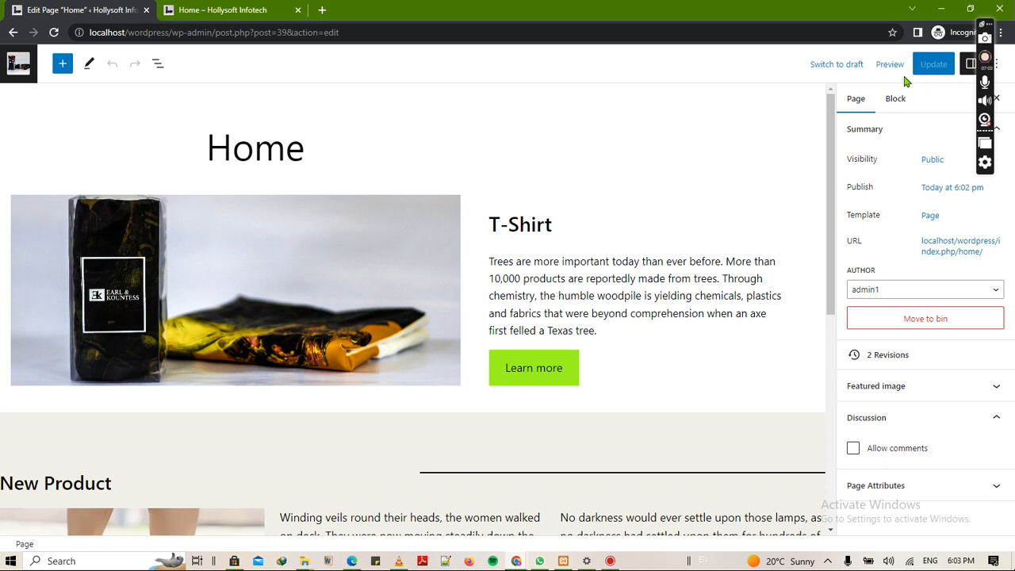
pyautogui.click(940, 69)
pyautogui.click(941, 69)
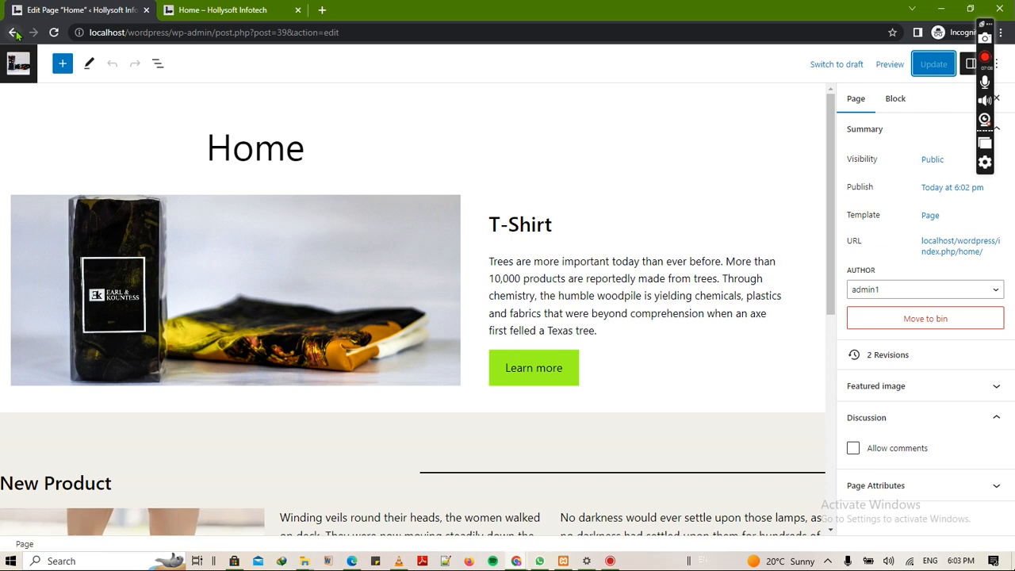
pyautogui.click(12, 33)
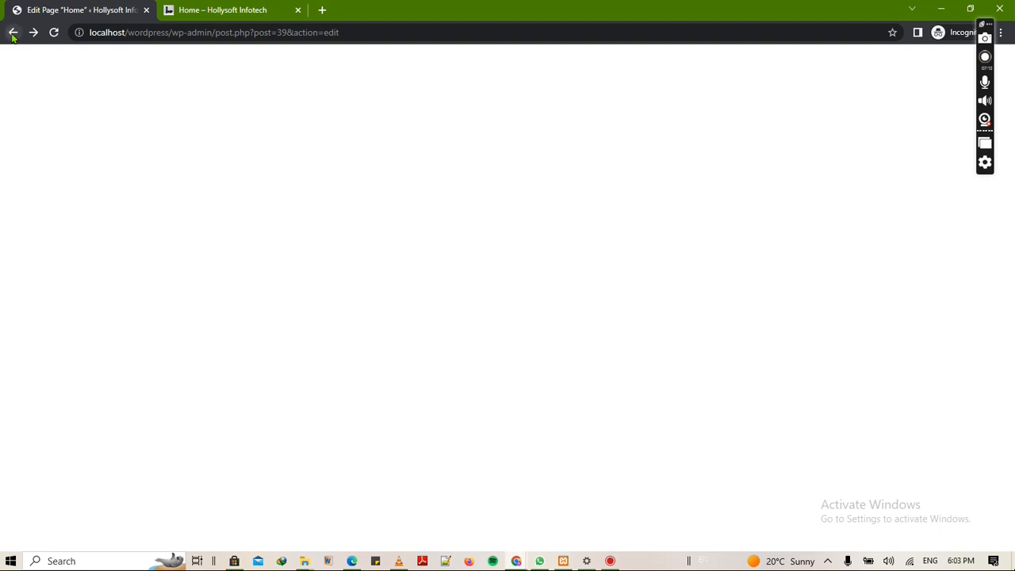
# - Return to the All Pages list and preview the Home page
pyautogui.click(13, 33)
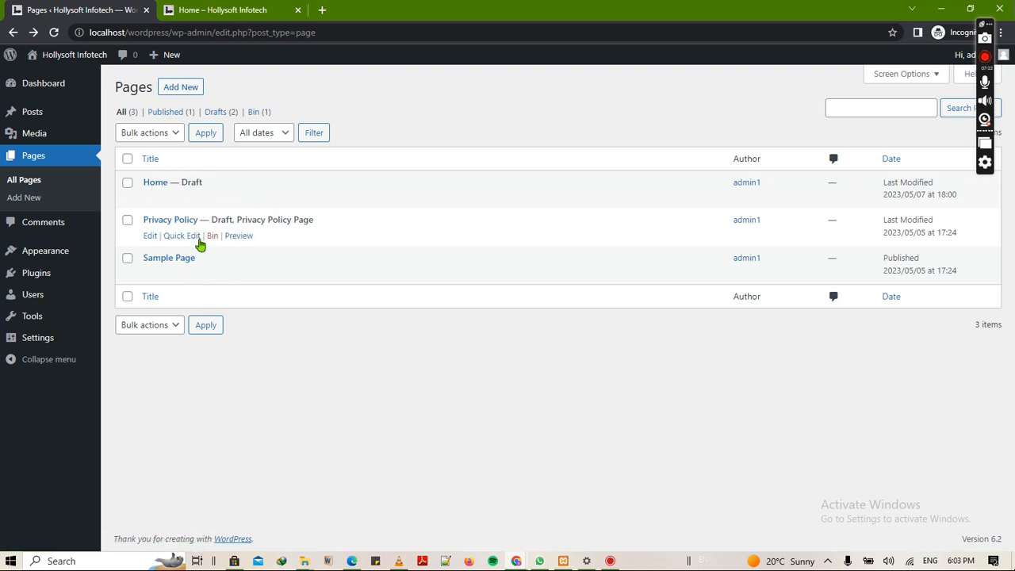
pyautogui.click(239, 199)
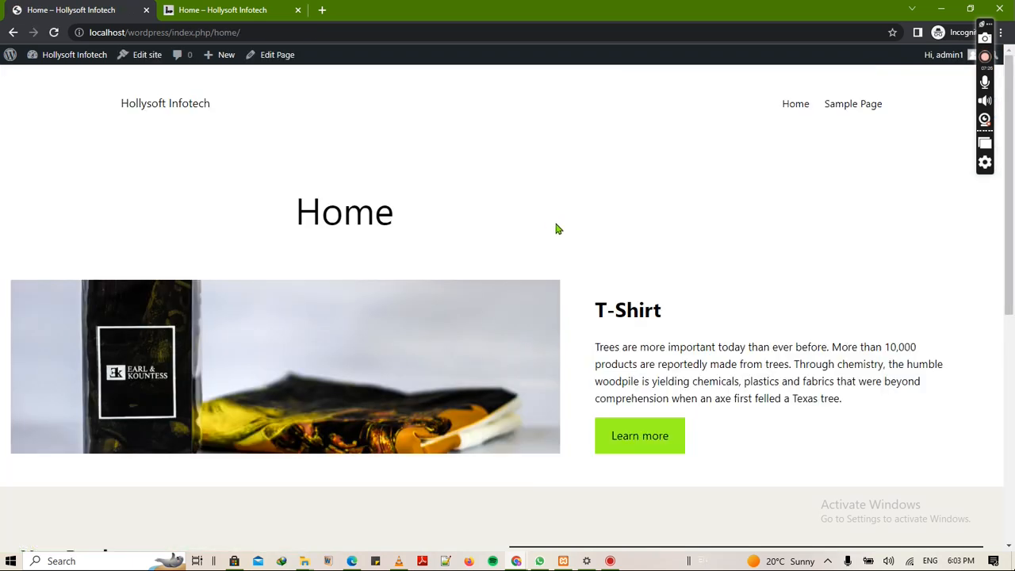
# - Scroll the Home preview to inspect the T-Shirt banner, the sandals New Product section and the footer
pyautogui.scroll(-5, 557, 229)
pyautogui.scroll(5, 557, 229)
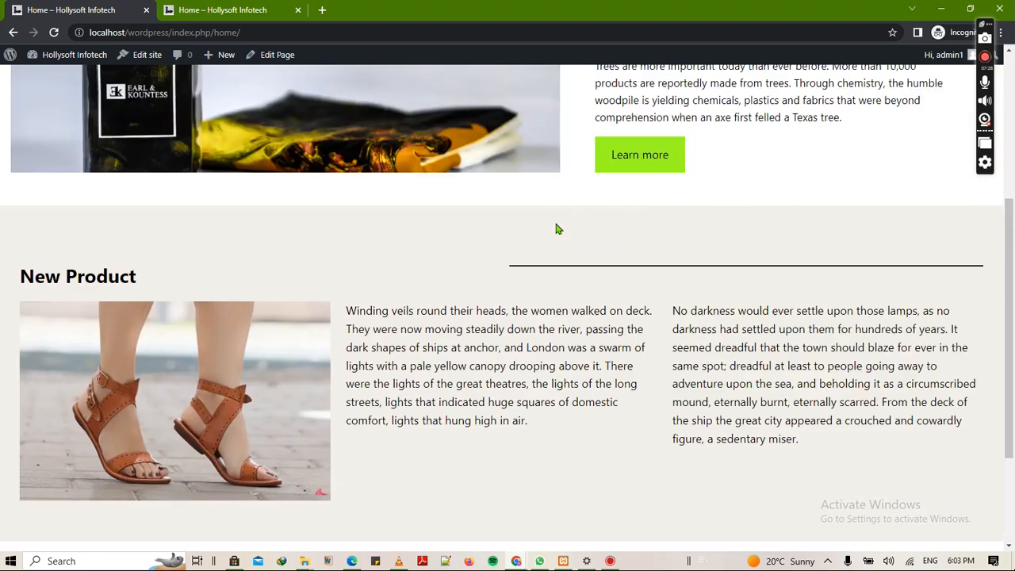
pyautogui.scroll(-5, 557, 229)
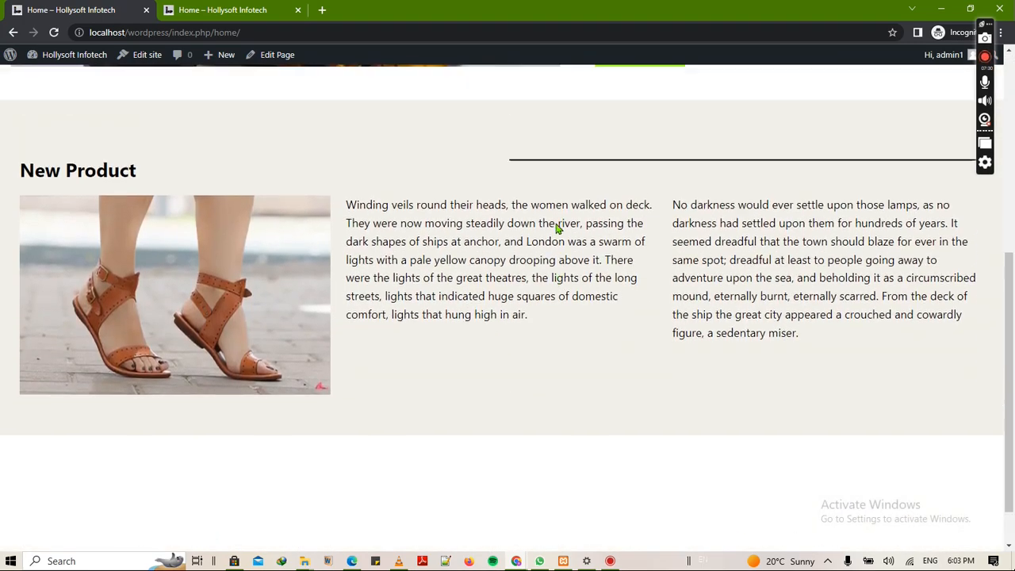
pyautogui.scroll(5, 557, 229)
pyautogui.scroll(-3, 557, 229)
pyautogui.scroll(3, 557, 229)
pyautogui.scroll(-5, 557, 230)
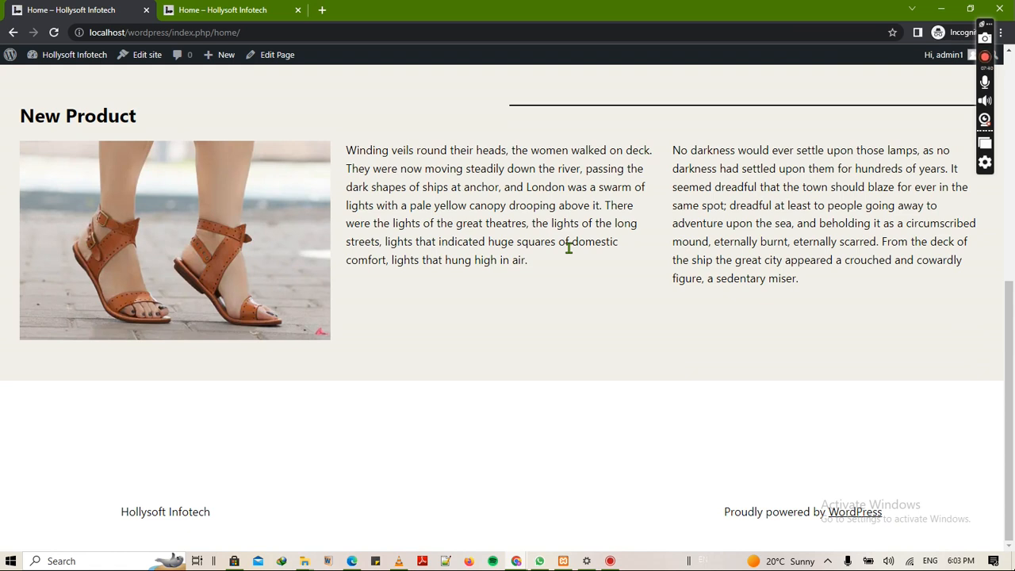
pyautogui.scroll(5, 569, 248)
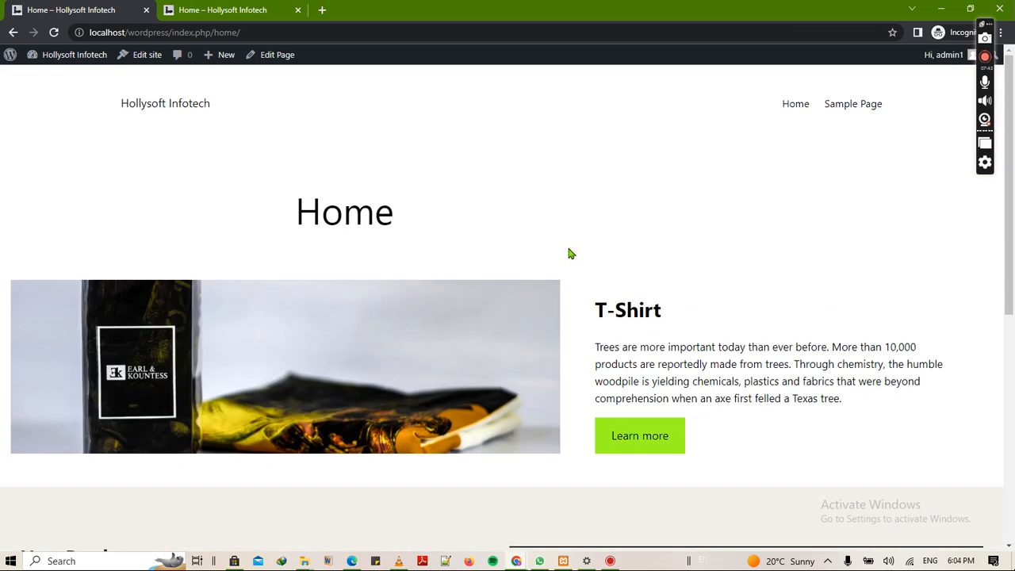
pyautogui.scroll(-4, 644, 314)
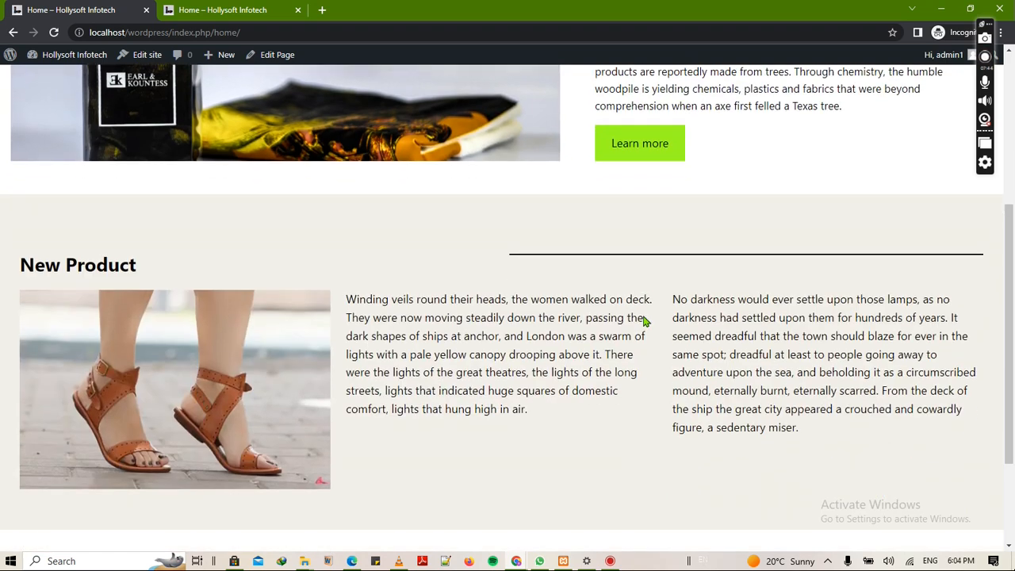
pyautogui.scroll(-2, 644, 320)
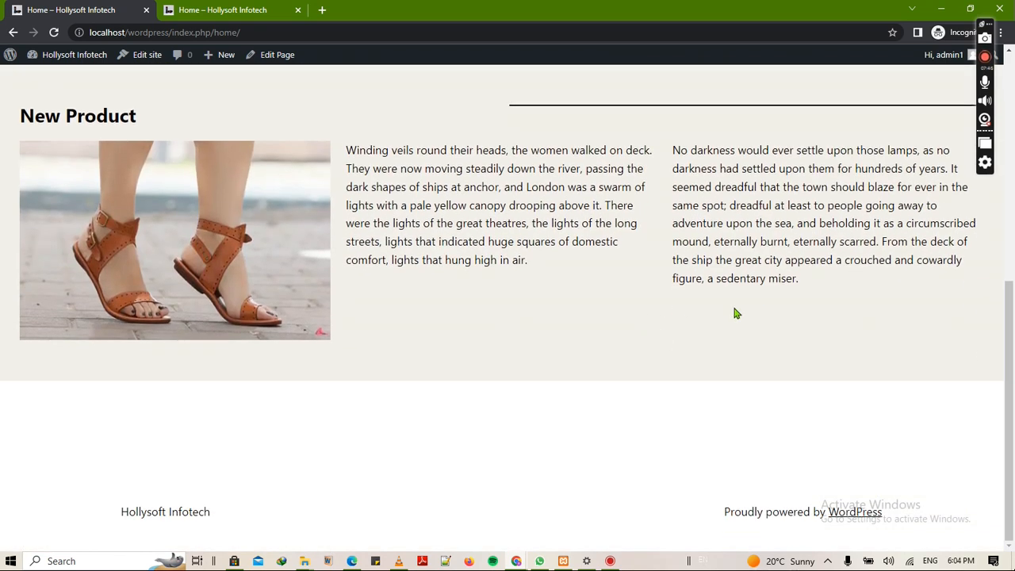
pyautogui.scroll(5, 734, 313)
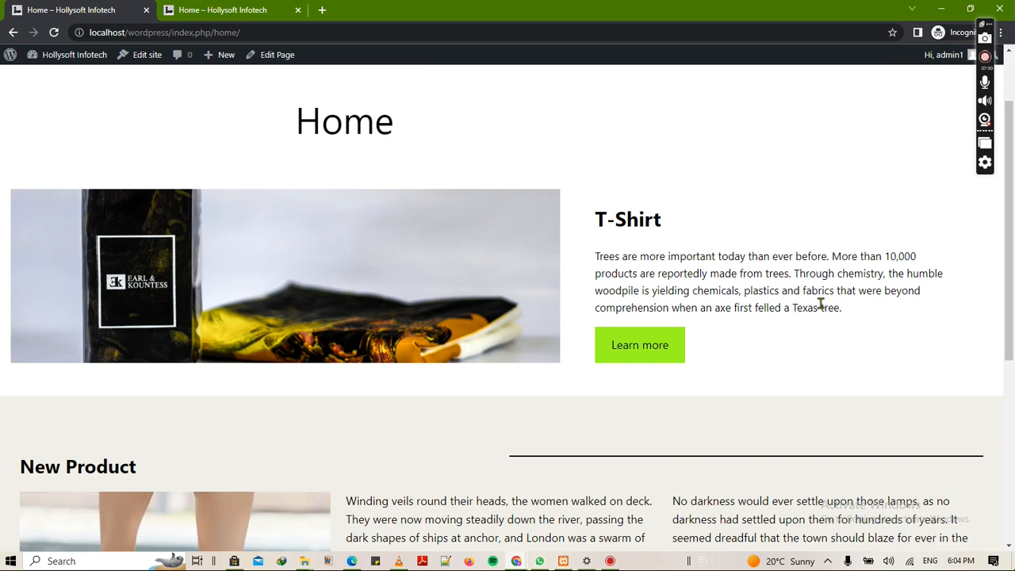
pyautogui.scroll(-5, 821, 304)
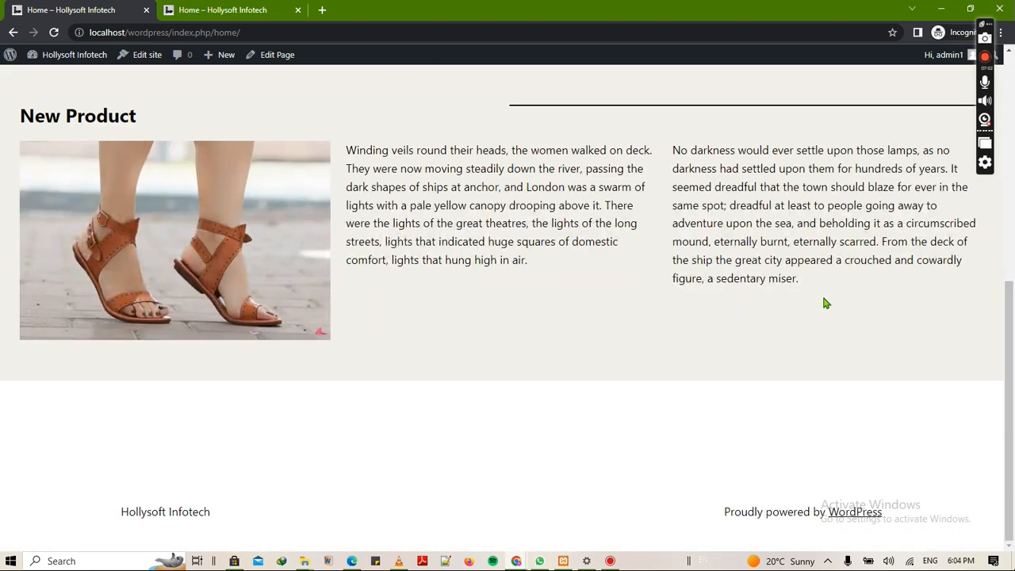
pyautogui.scroll(5, 846, 262)
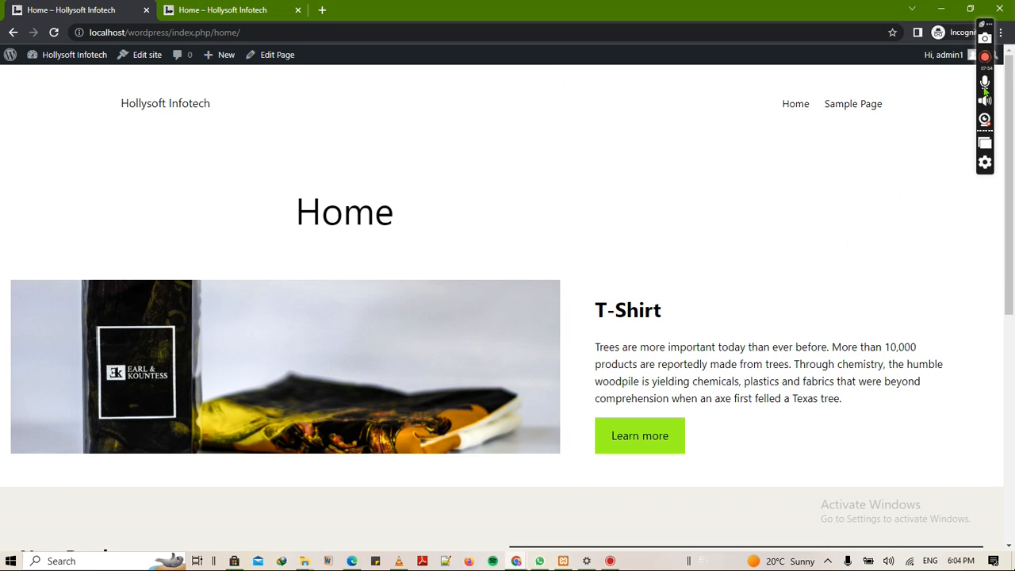